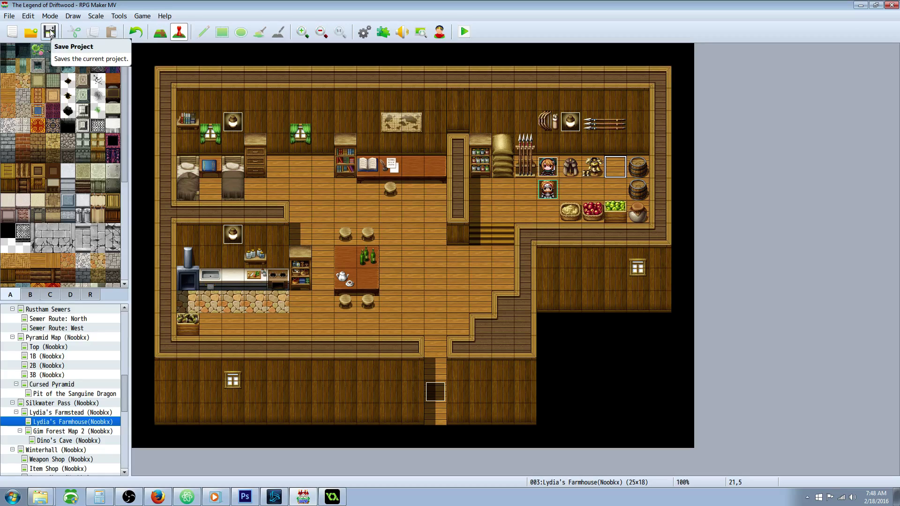
# Open the CmdInp plugin's settings and examine its Text Variable, Max Characters and Use Image parameters.
pyautogui.click(383, 32)
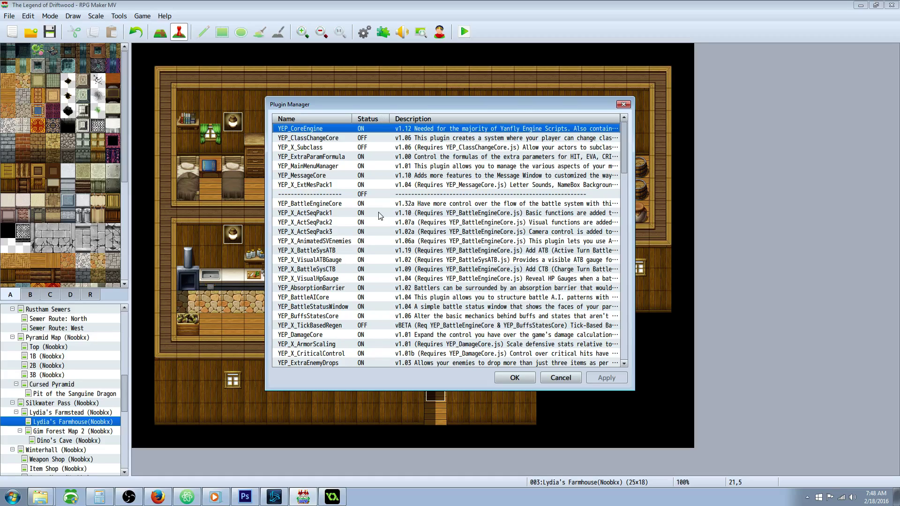
pyautogui.scroll(-4, 380, 215)
pyautogui.scroll(4, 379, 216)
pyautogui.moveTo(625, 157); pyautogui.dragTo(615, 312)
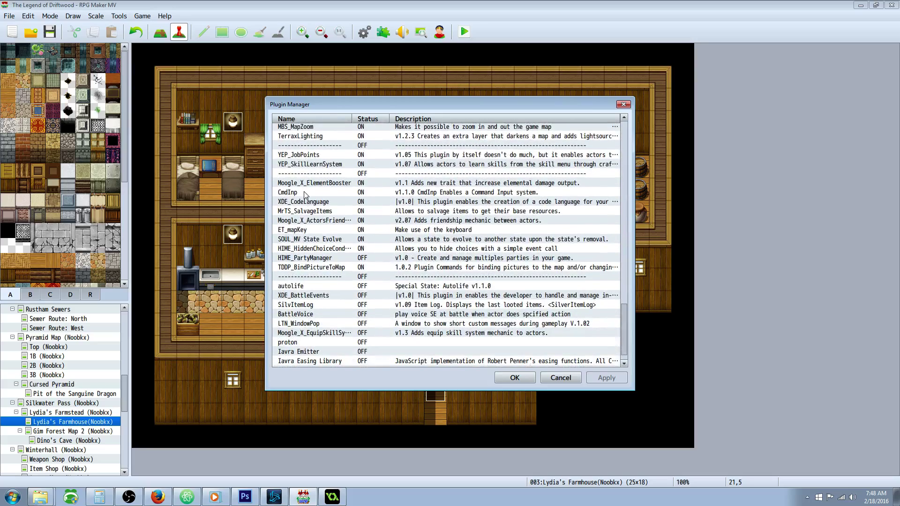
pyautogui.click(305, 196)
pyautogui.doubleClick(420, 194)
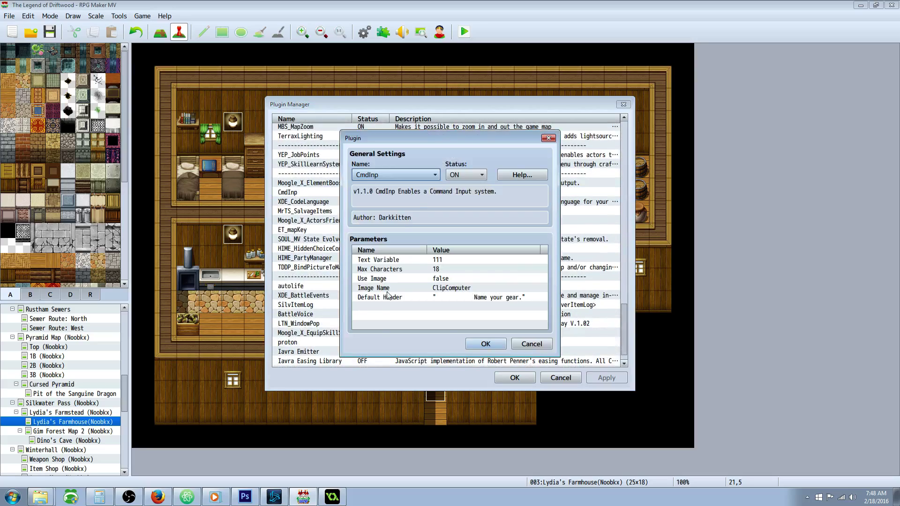
pyautogui.click(438, 261)
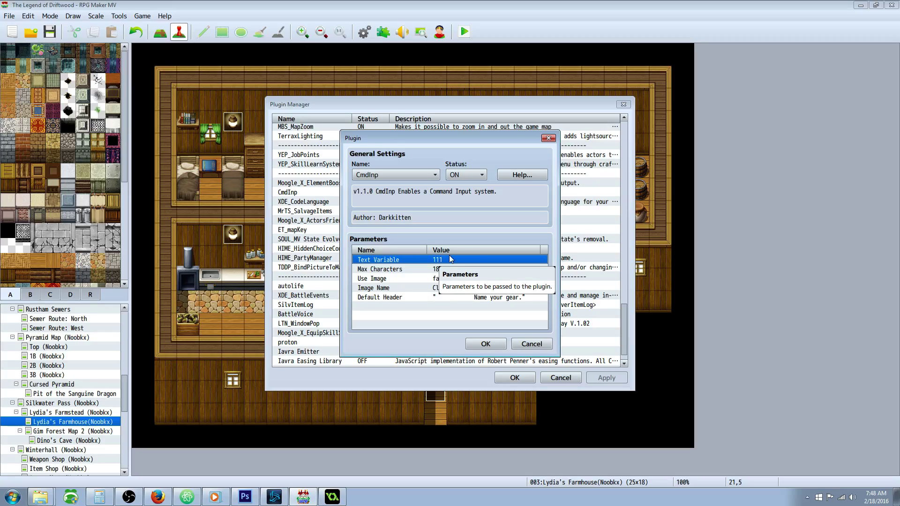
pyautogui.click(454, 278)
pyautogui.click(442, 270)
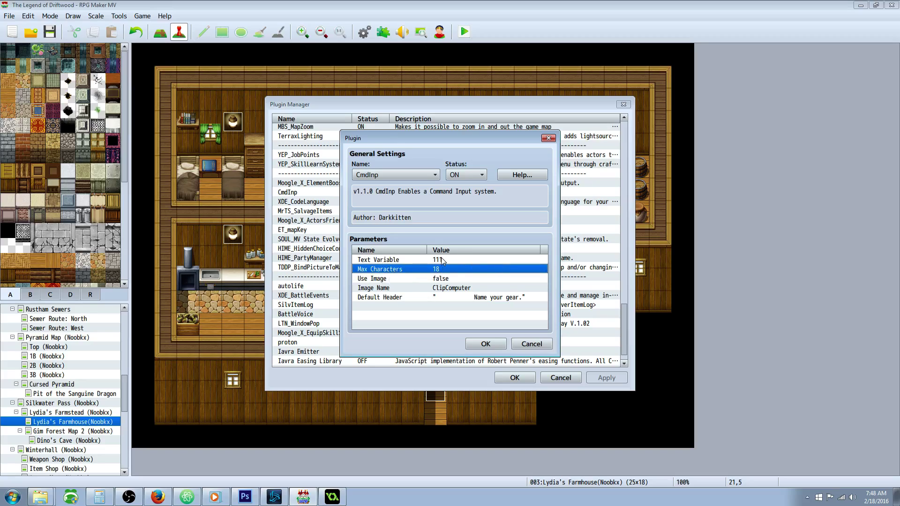
pyautogui.click(457, 279)
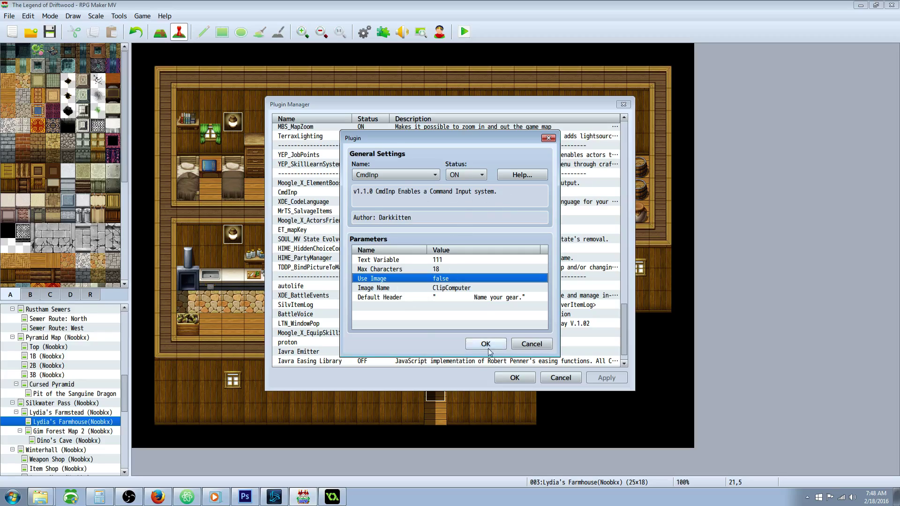
# Set CmdInp's Default Header to Name your Sword. without enclosing quotation marks, keeping the leading spaces, and accept the plugin's settings.
pyautogui.doubleClick(478, 298)
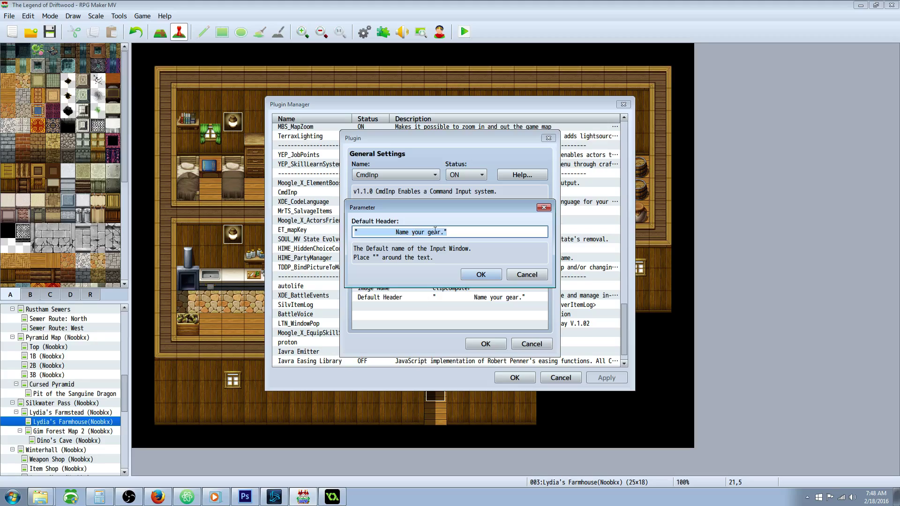
pyautogui.moveTo(427, 232); pyautogui.dragTo(440, 233)
pyautogui.write('Sword')
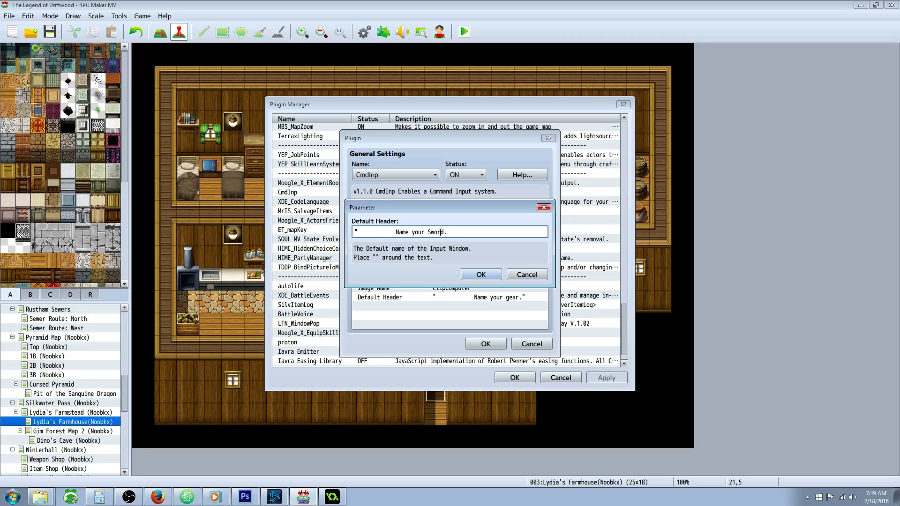
pyautogui.press('BackSpace')
pyautogui.moveTo(390, 232); pyautogui.dragTo(347, 233)
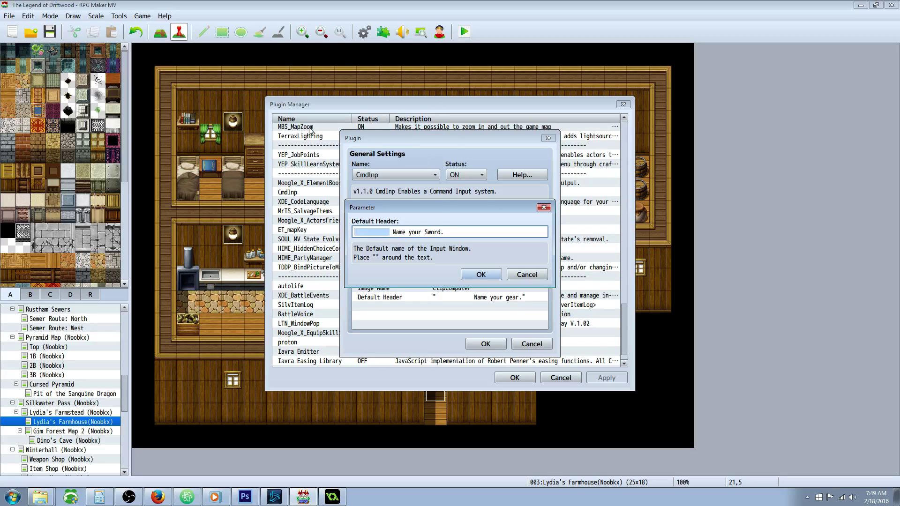
pyautogui.click(392, 232)
pyautogui.click(481, 274)
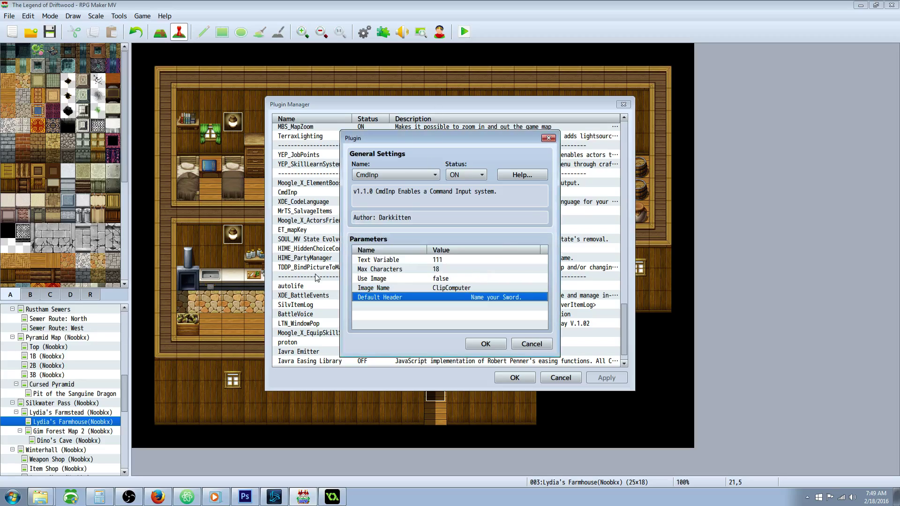
pyautogui.click(483, 344)
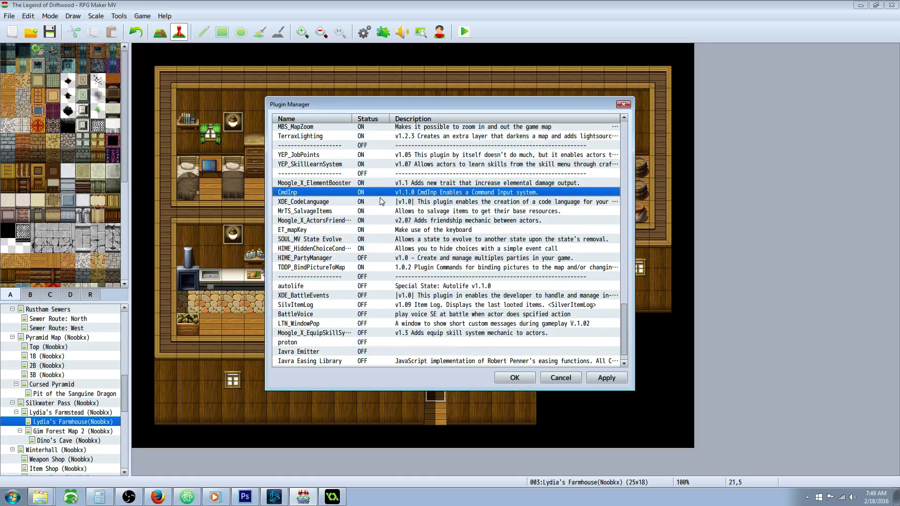
# Find YEP_ItemCore and YEP_X_ItemUpgradeSlots in the plugin list and check their order and status.
pyautogui.scroll(4, 394, 317)
pyautogui.scroll(15, 393, 317)
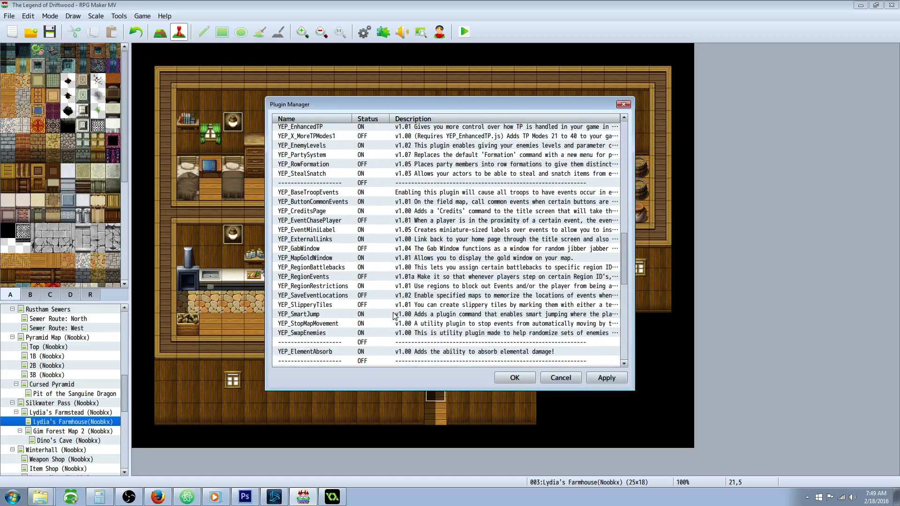
pyautogui.scroll(6, 394, 316)
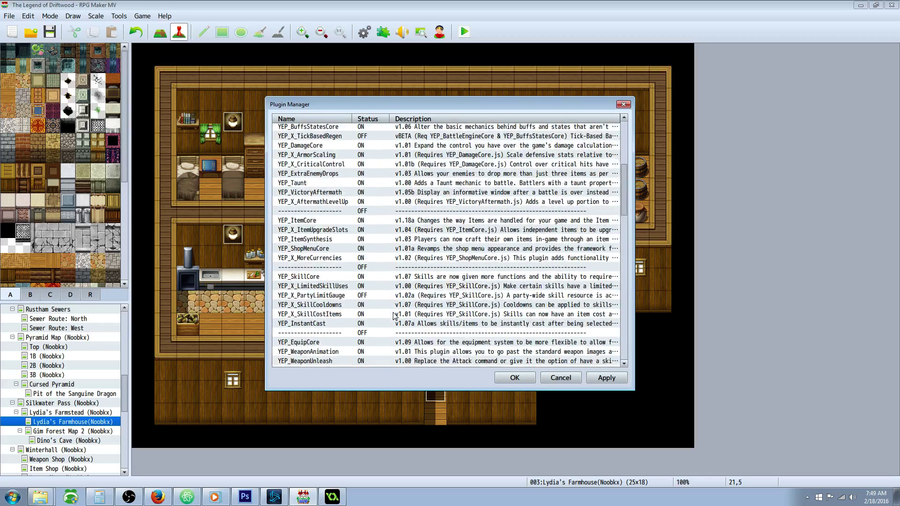
pyautogui.click(359, 260)
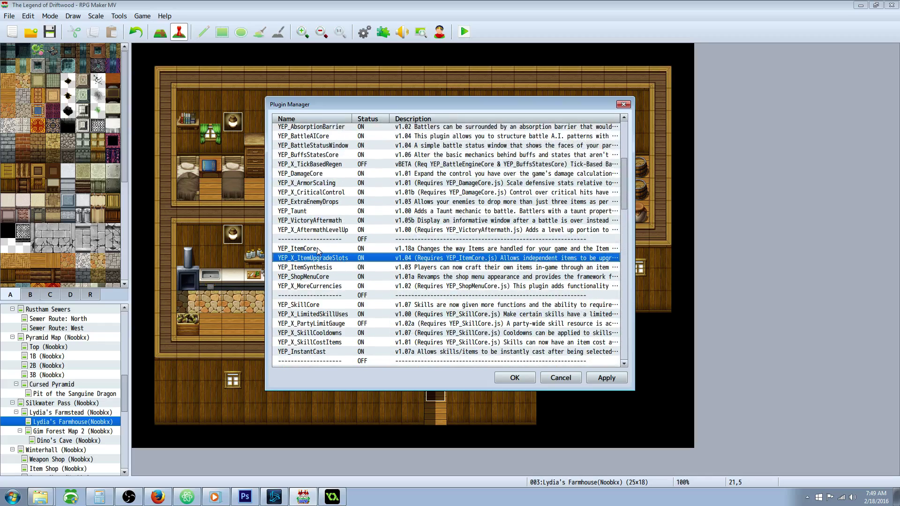
pyautogui.click(315, 249)
pyautogui.scroll(5, 336, 189)
pyautogui.scroll(1, 336, 189)
pyautogui.click(320, 128)
pyautogui.scroll(-5, 334, 194)
pyautogui.scroll(-1, 334, 230)
pyautogui.click(326, 261)
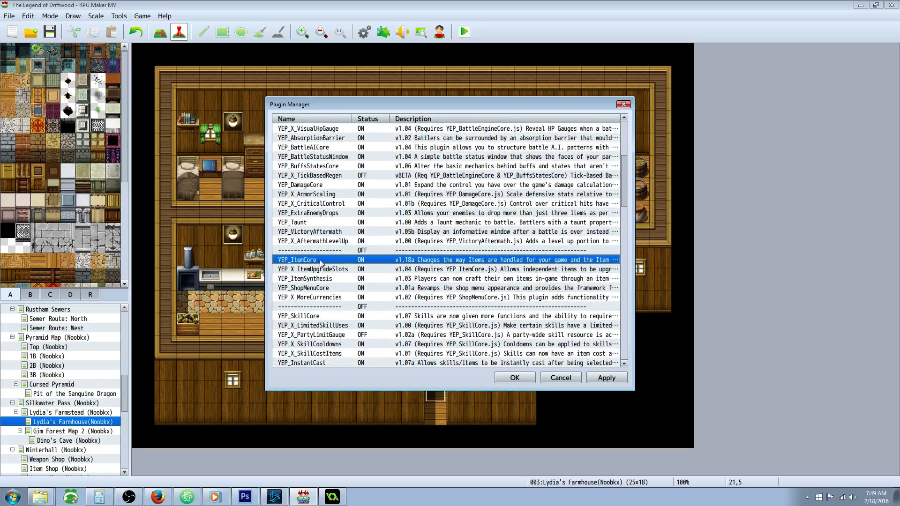
pyautogui.click(327, 271)
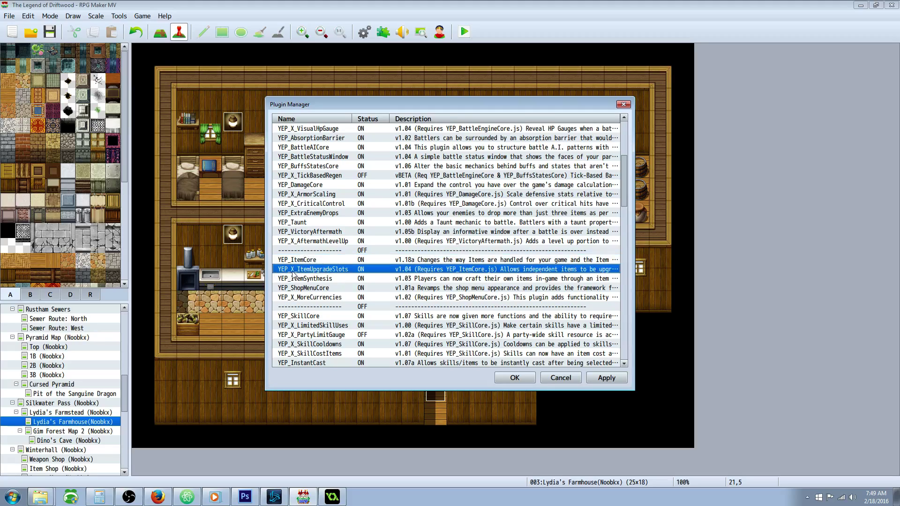
# Read the YEP_X_ItemUpgradeSlots help on the weapon and armor notetags, including Upgrade Slots and Slot Variance.
pyautogui.doubleClick(347, 270)
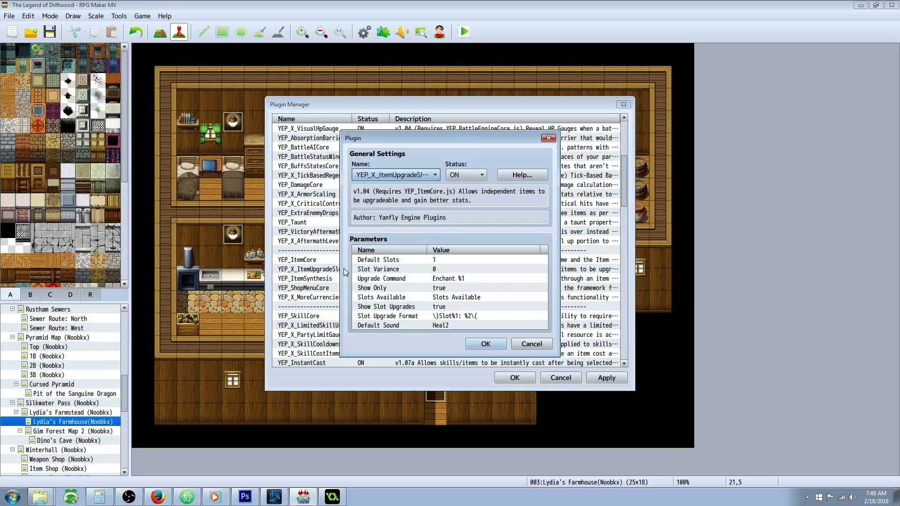
pyautogui.click(530, 175)
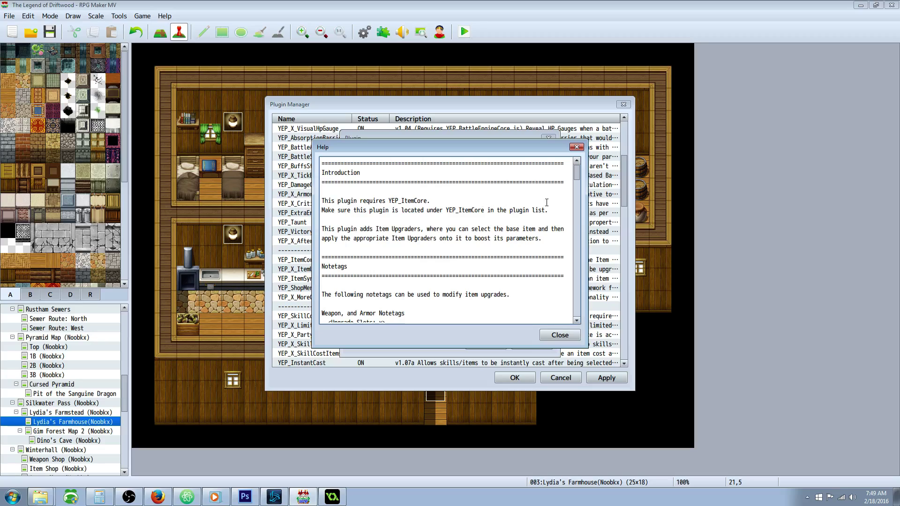
pyautogui.click(560, 339)
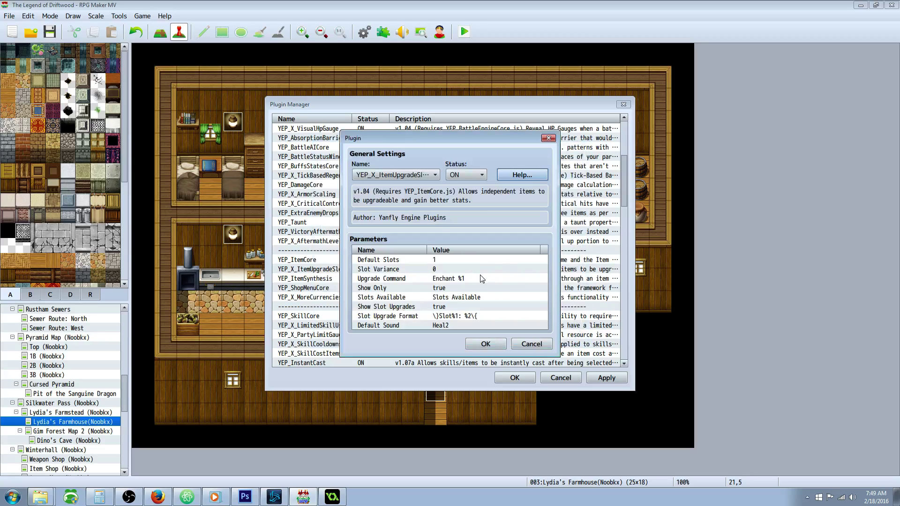
pyautogui.click(515, 176)
pyautogui.scroll(-4, 394, 277)
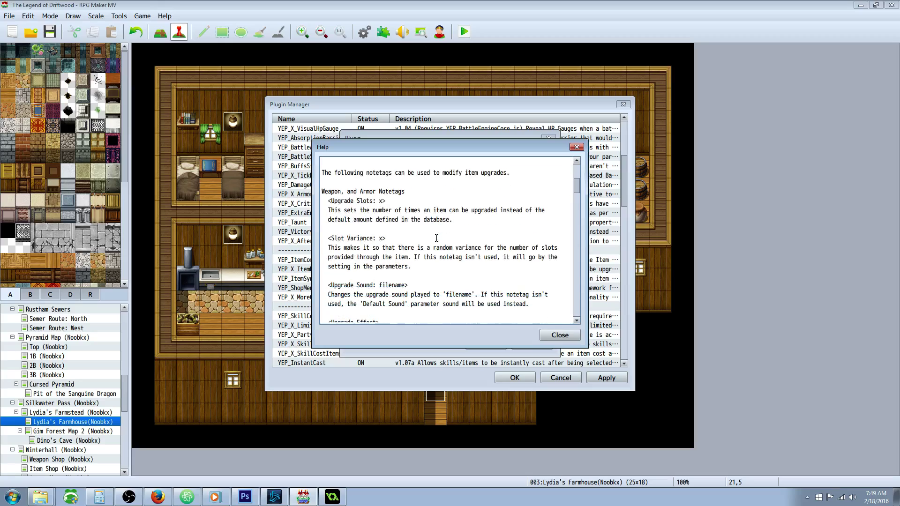
pyautogui.moveTo(398, 236); pyautogui.dragTo(326, 238)
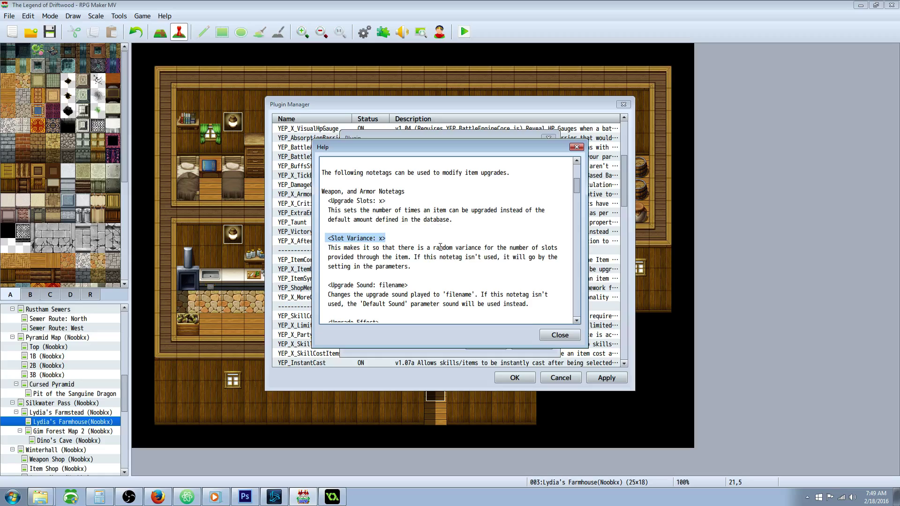
pyautogui.click(554, 338)
# Accept the plugin settings and save the project.
pyautogui.click(499, 343)
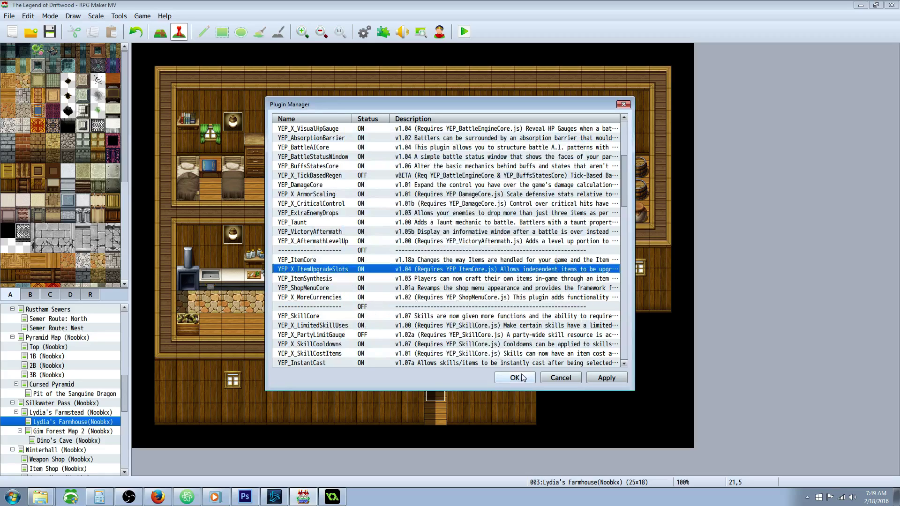
pyautogui.click(514, 378)
pyautogui.click(49, 31)
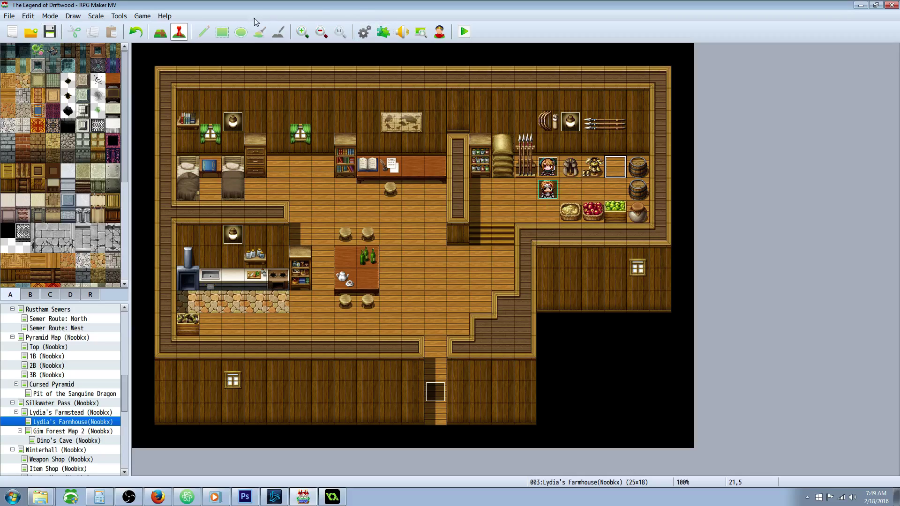
# Open the database and examine the Upgrade Slots notetag in the note of the Sword weapon.
pyautogui.click(364, 31)
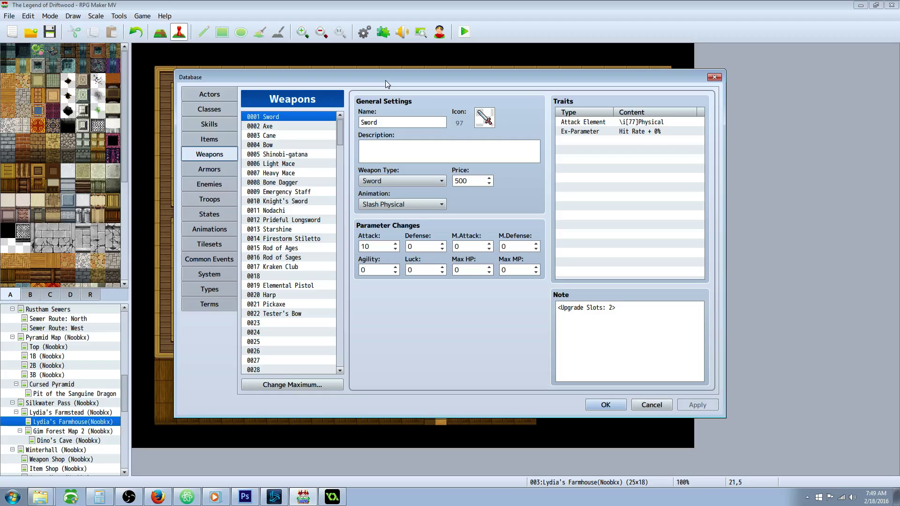
pyautogui.click(220, 139)
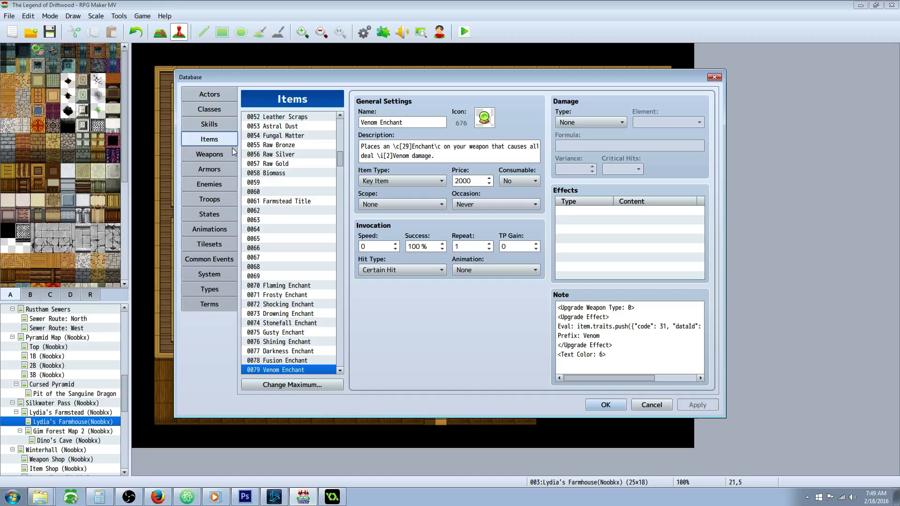
pyautogui.click(210, 154)
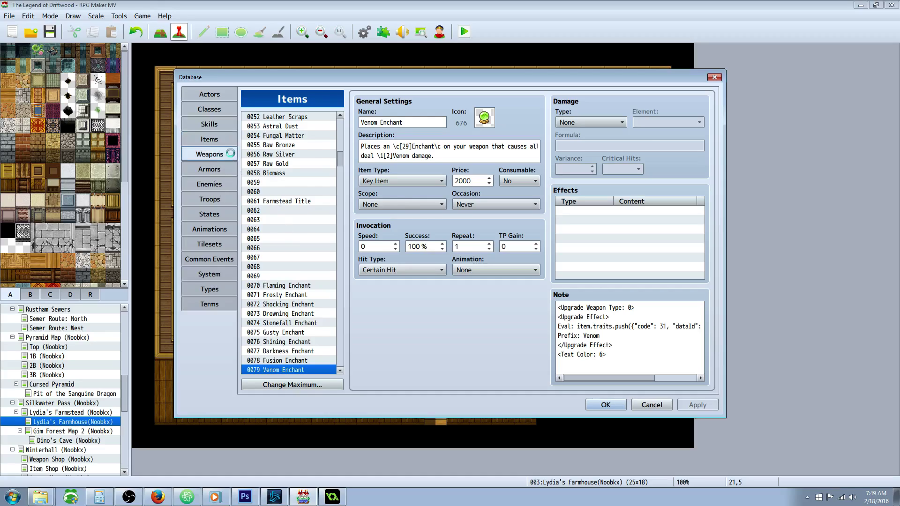
pyautogui.tripleClick(630, 313)
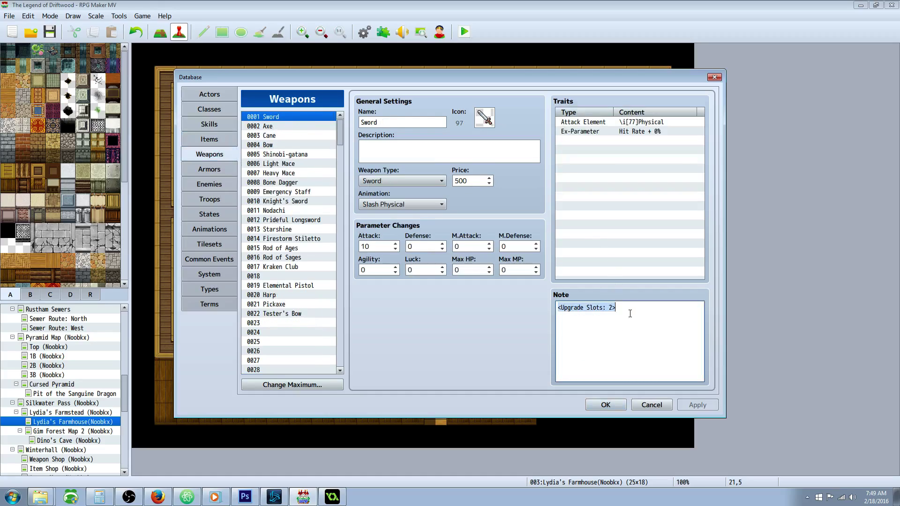
pyautogui.moveTo(560, 307); pyautogui.dragTo(605, 308)
pyautogui.click(605, 308)
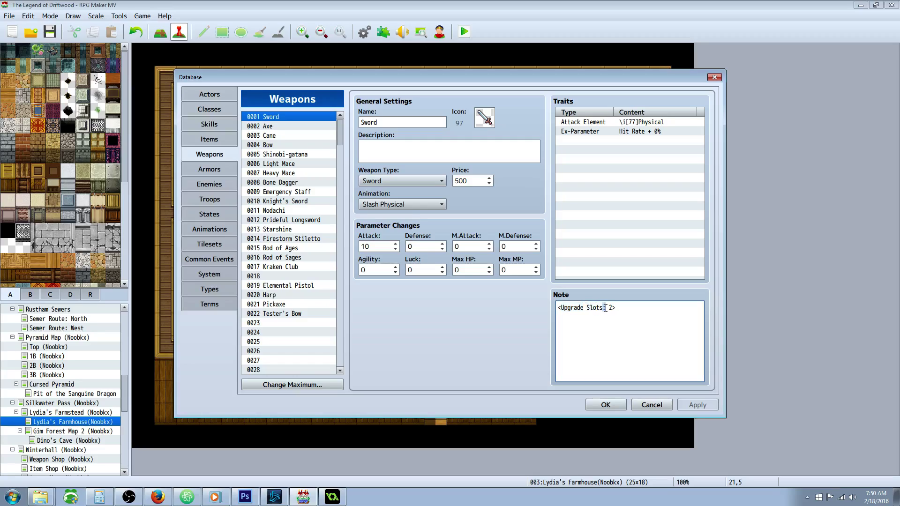
pyautogui.doubleClick(610, 308)
pyautogui.moveTo(617, 308); pyautogui.dragTo(562, 309)
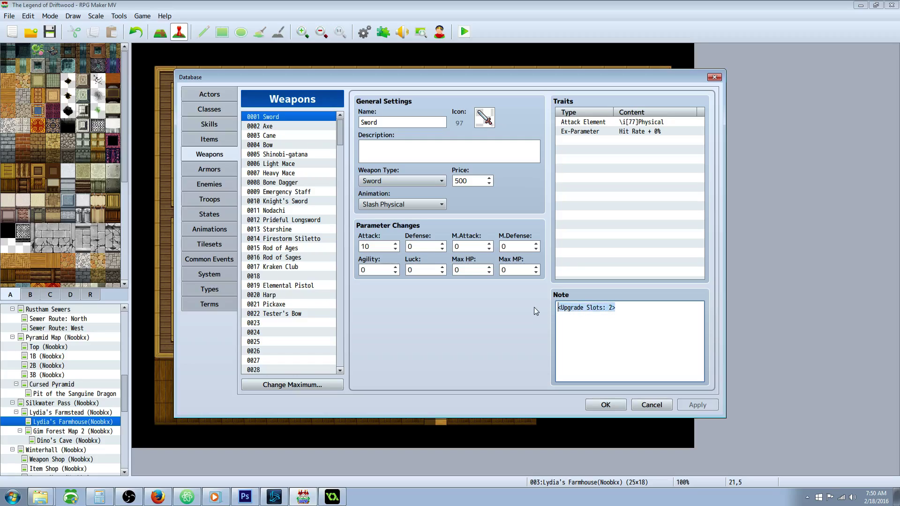
pyautogui.moveTo(613, 308); pyautogui.dragTo(609, 308)
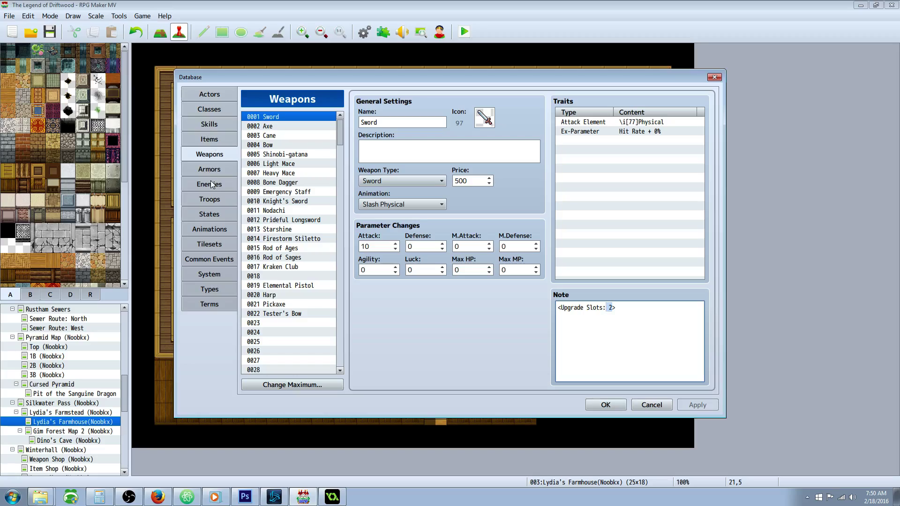
# Examine the Flaming Enchant item's description and note among the database items.
pyautogui.click(206, 140)
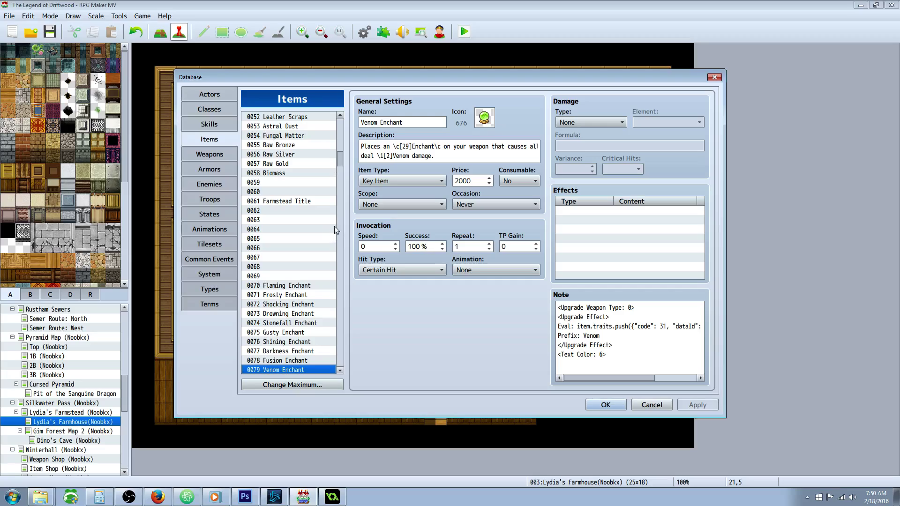
pyautogui.moveTo(342, 152); pyautogui.dragTo(342, 169)
pyautogui.click(307, 163)
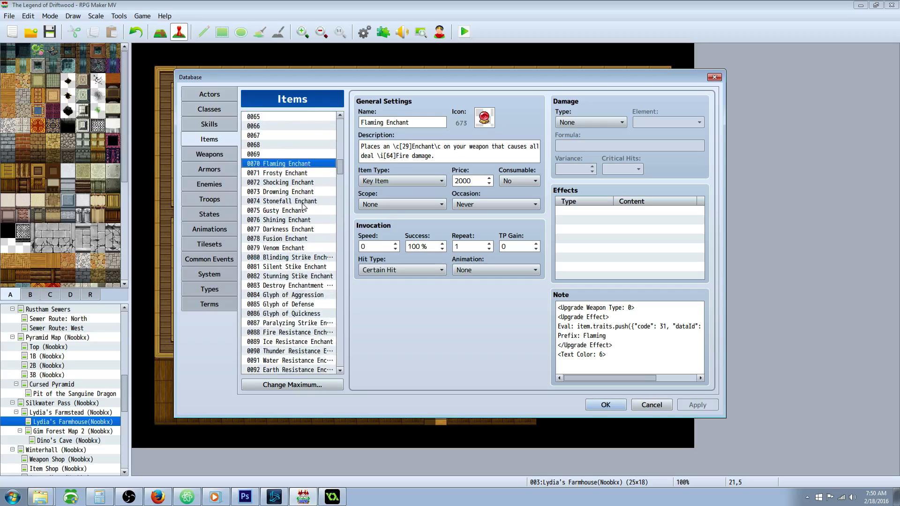
pyautogui.press('Down')
pyautogui.press('Up')
pyautogui.moveTo(361, 147); pyautogui.dragTo(440, 146)
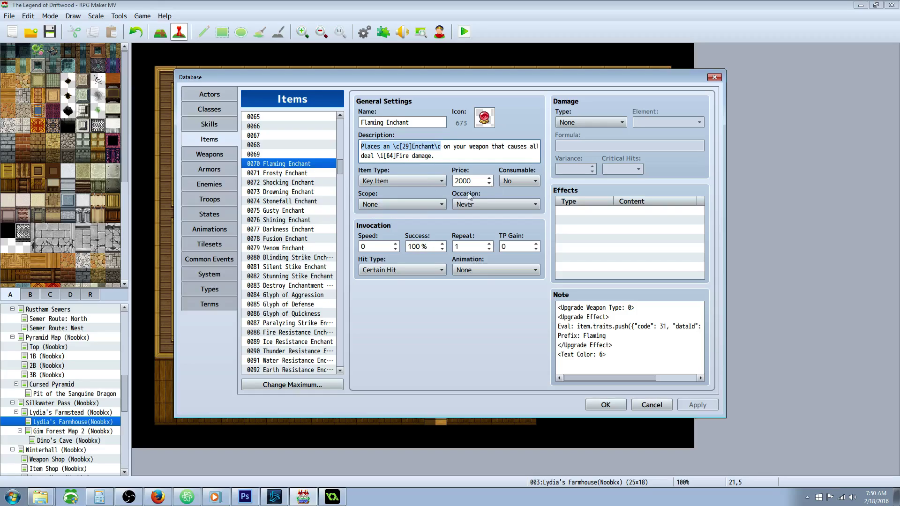
# Compare the entries from Frosty Enchant to Gusty Enchant, then return to Flaming Enchant.
pyautogui.click(303, 176)
pyautogui.click(302, 182)
pyautogui.click(302, 192)
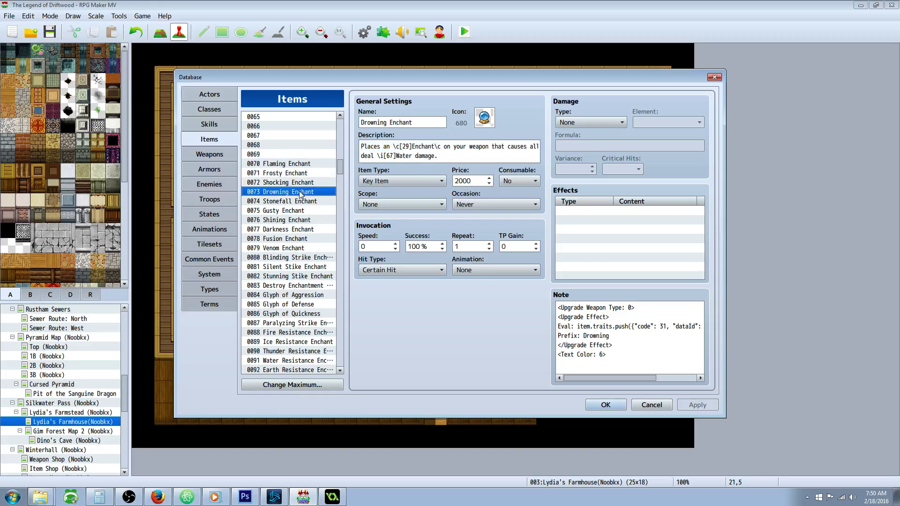
pyautogui.click(302, 201)
pyautogui.click(302, 210)
pyautogui.click(304, 164)
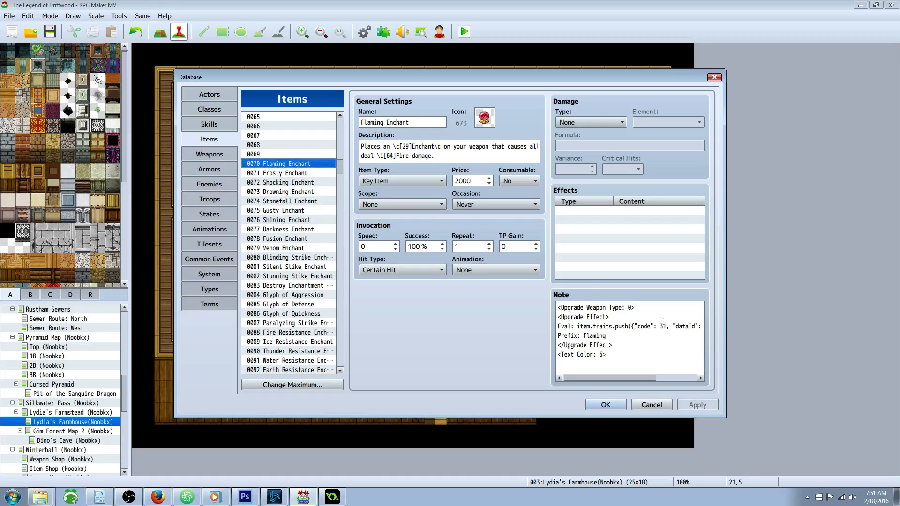
# Check the Upgrade Weapon Type notetag of Flaming Enchant against the database's weapon types, such as Sword, and return to the items.
pyautogui.moveTo(635, 307); pyautogui.dragTo(548, 307)
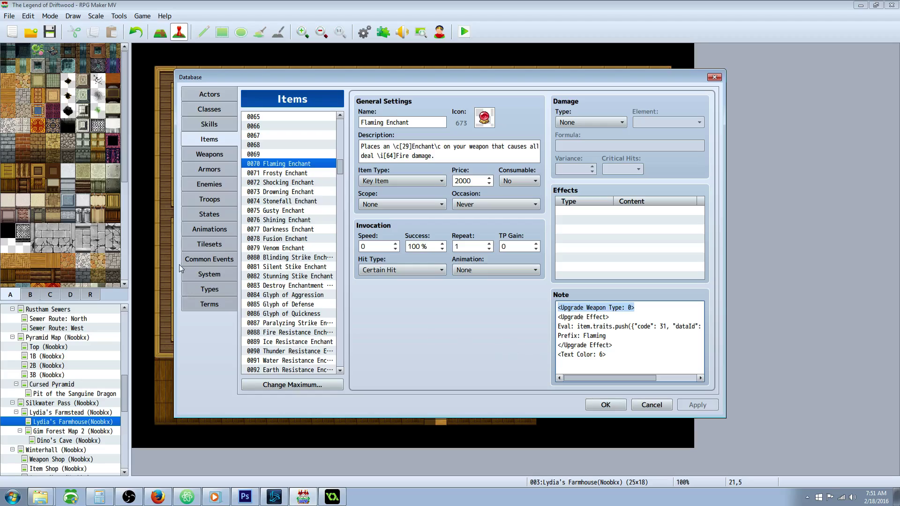
pyautogui.click(210, 289)
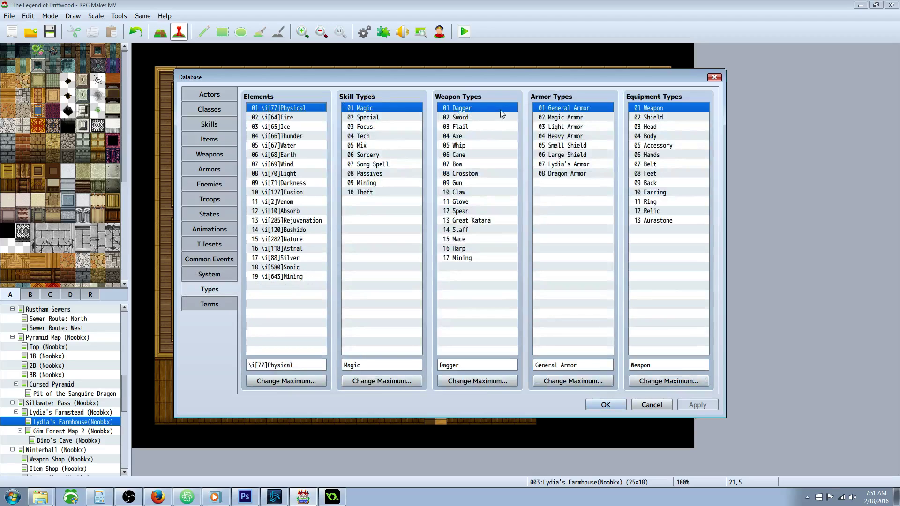
pyautogui.click(478, 118)
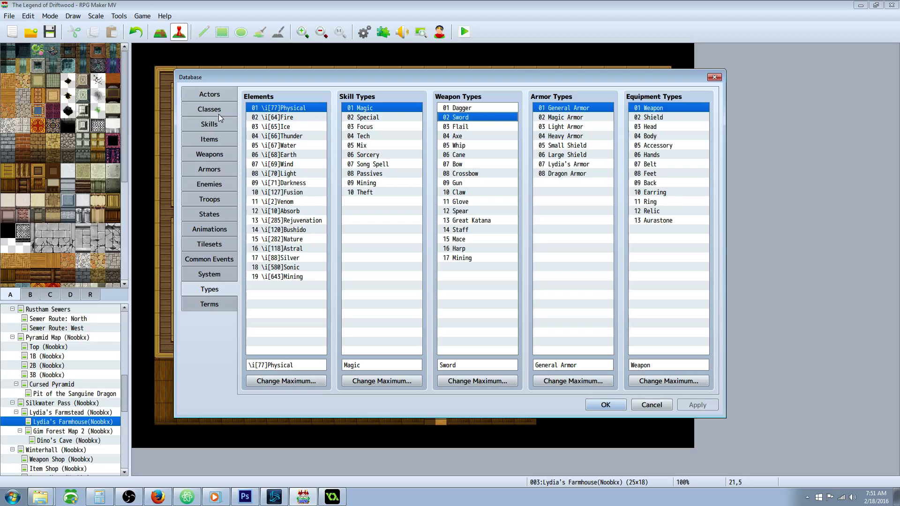
pyautogui.click(218, 138)
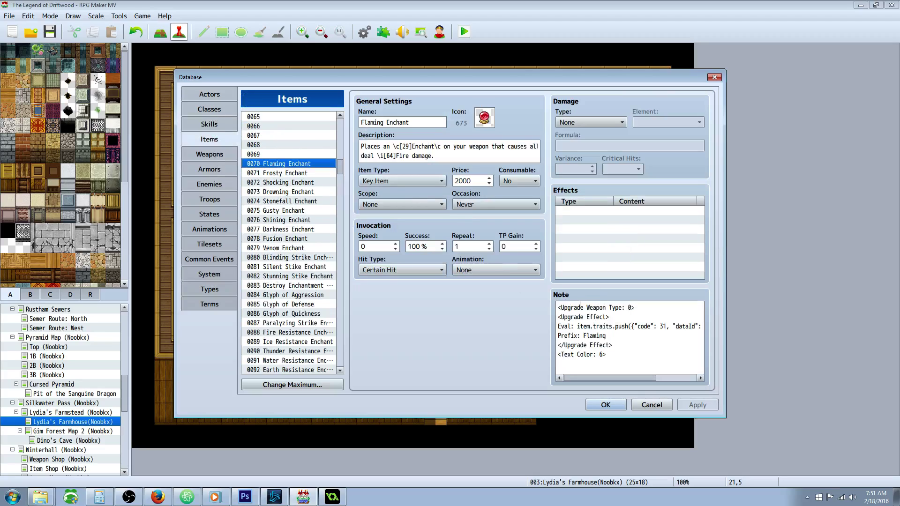
# Examine the Upgrade Weapon Type and opening Upgrade Effect tags in Flaming Enchant's note, up to the start of the Eval line.
pyautogui.click(572, 305)
pyautogui.hotkey('ctrl', 'a')
pyautogui.click(630, 308)
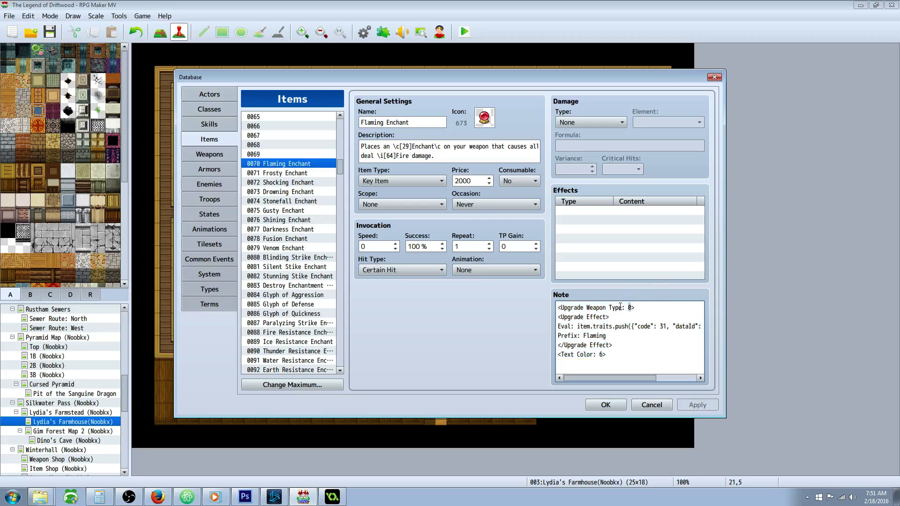
pyautogui.press('Down')
pyautogui.press('Home')
pyautogui.hotkey('shift', 'End')
pyautogui.moveTo(610, 317); pyautogui.dragTo(556, 317)
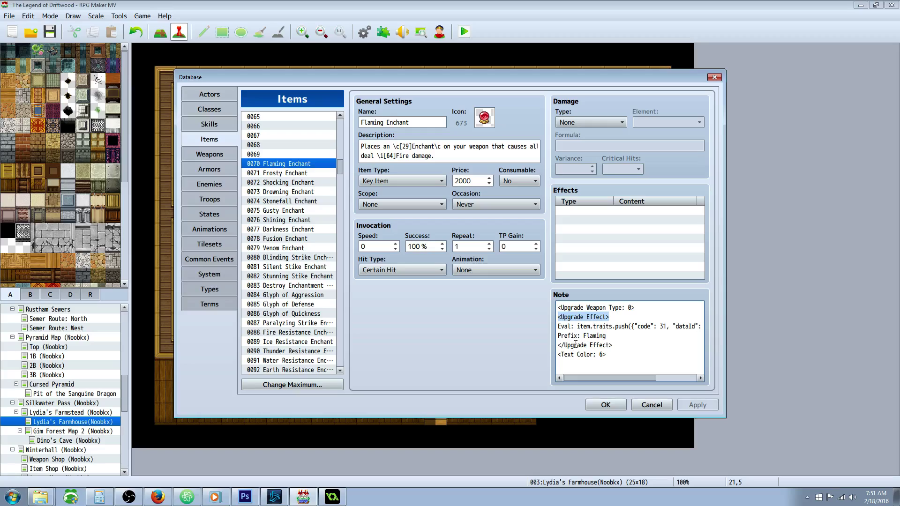
pyautogui.moveTo(616, 317); pyautogui.dragTo(556, 318)
pyautogui.click(604, 317)
pyautogui.moveTo(559, 327); pyautogui.dragTo(578, 325)
pyautogui.click(586, 327)
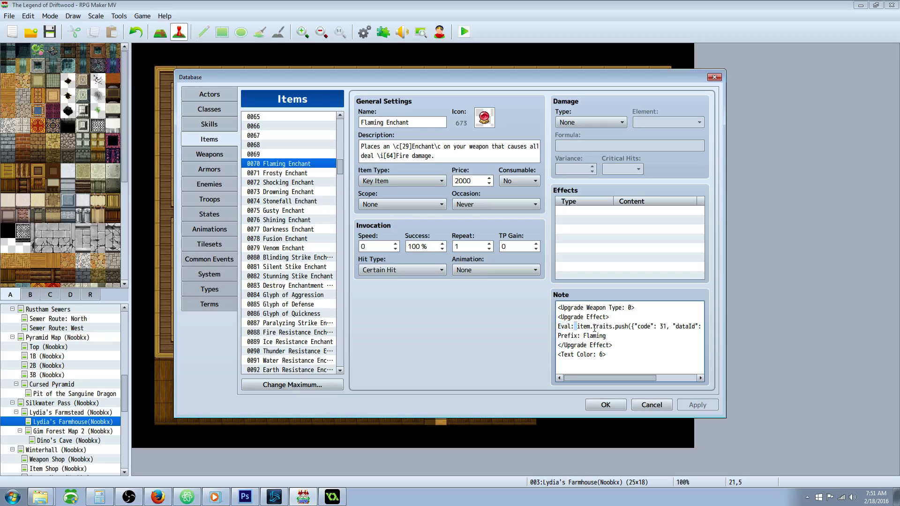
# Examine the item.traits.push call in Flaming Enchant's Eval line, covering the code and dataId entries.
pyautogui.click(632, 326)
pyautogui.moveTo(630, 377); pyautogui.dragTo(668, 377)
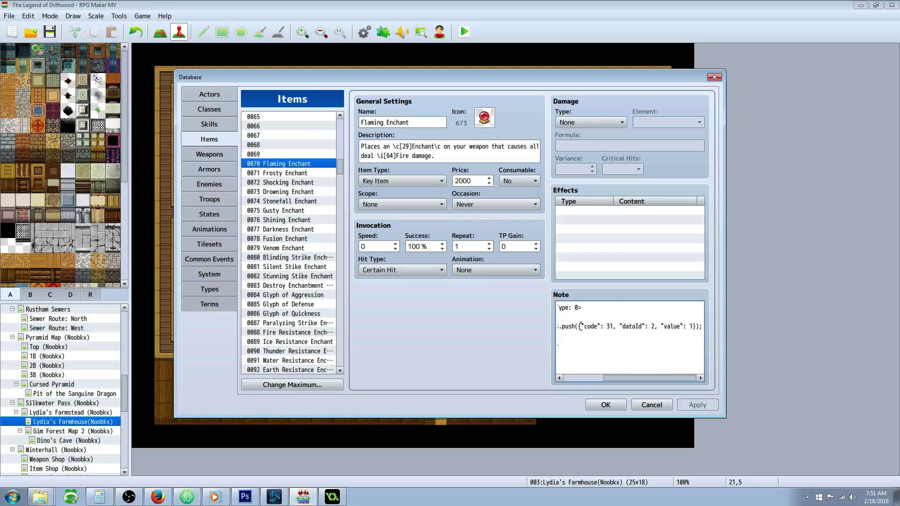
pyautogui.click(583, 326)
pyautogui.moveTo(575, 326); pyautogui.dragTo(585, 326)
pyautogui.click(597, 326)
pyautogui.moveTo(607, 326); pyautogui.dragTo(614, 327)
pyautogui.click(613, 327)
pyautogui.click(621, 327)
pyautogui.moveTo(621, 327); pyautogui.dragTo(643, 327)
pyautogui.click(643, 326)
pyautogui.moveTo(650, 327); pyautogui.dragTo(655, 326)
pyautogui.click(656, 326)
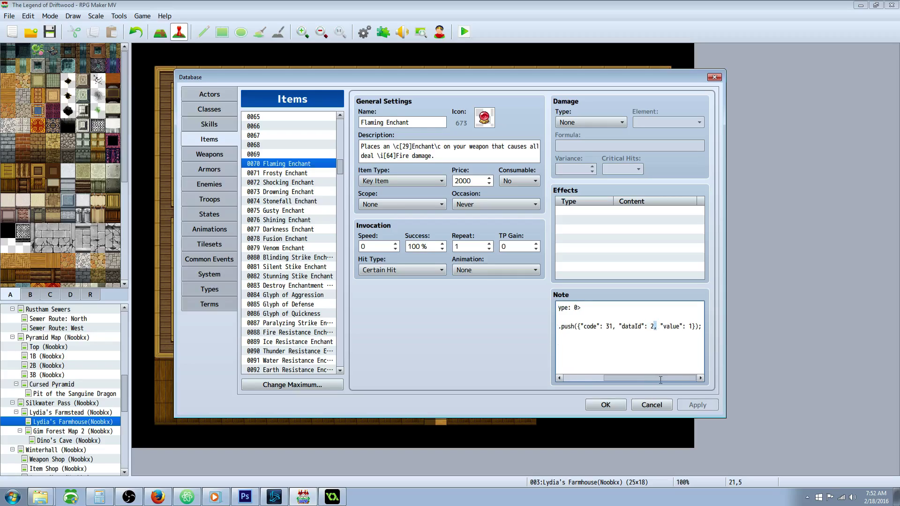
# Examine the value entry and the closing brackets and semicolon of Flaming Enchant's Eval line.
pyautogui.click(662, 326)
pyautogui.moveTo(663, 326); pyautogui.dragTo(682, 326)
pyautogui.click(682, 326)
pyautogui.doubleClick(691, 326)
pyautogui.click(698, 327)
pyautogui.click(701, 326)
pyautogui.doubleClick(701, 327)
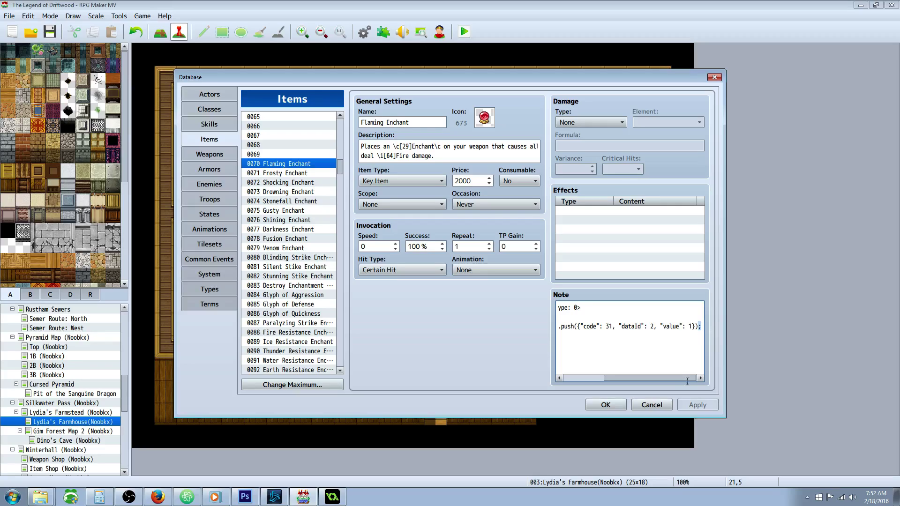
pyautogui.doubleClick(697, 327)
pyautogui.moveTo(698, 326); pyautogui.dragTo(692, 326)
# Examine the Prefix line, the closing Upgrade Effect tag and the Text Color tag in Flaming Enchant's note.
pyautogui.moveTo(687, 378); pyautogui.dragTo(646, 378)
pyautogui.hotkey('shift', 'Left')
pyautogui.hotkey('shift', 'Left')
pyautogui.hotkey('shift', 'Left')
pyautogui.hotkey('shift', 'Left')
pyautogui.hotkey('shift', 'Left')
pyautogui.hotkey('shift', 'Left')
pyautogui.hotkey('shift', 'Left')
pyautogui.hotkey('shift', 'Left')
pyautogui.hotkey('shift', 'Left')
pyautogui.hotkey('shift', 'Left')
pyautogui.hotkey('shift', 'Left')
pyautogui.hotkey('shift', 'Left')
pyautogui.hotkey('shift', 'Left')
pyautogui.hotkey('shift', 'Left')
pyautogui.hotkey('shift', 'Left')
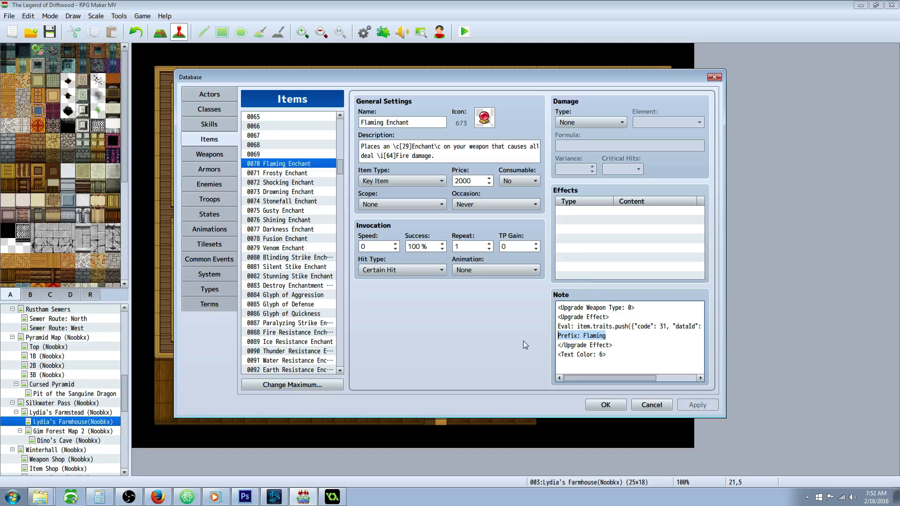
pyautogui.moveTo(608, 346); pyautogui.dragTo(560, 346)
pyautogui.click(560, 346)
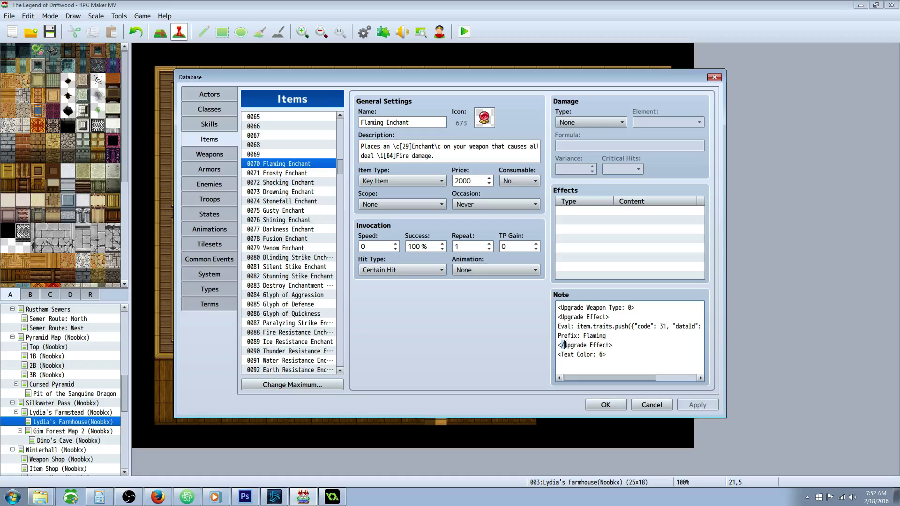
pyautogui.moveTo(590, 345); pyautogui.dragTo(553, 355)
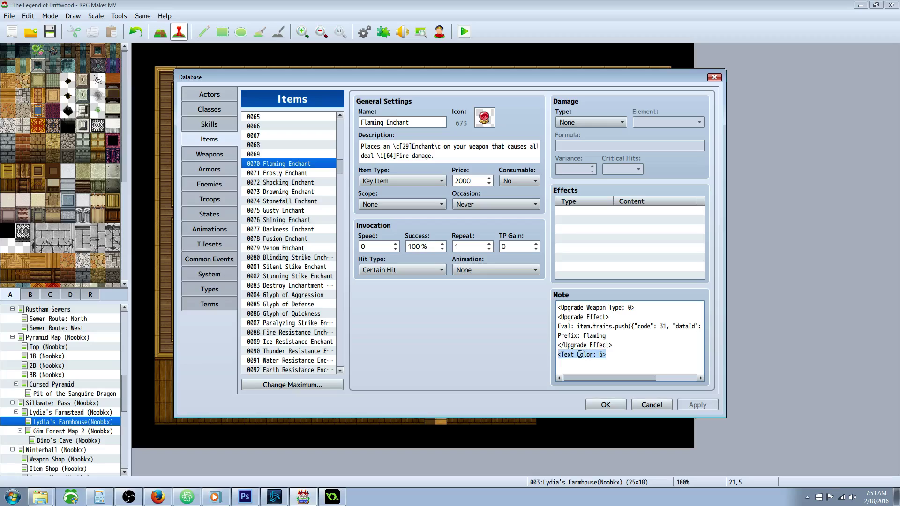
pyautogui.click(613, 353)
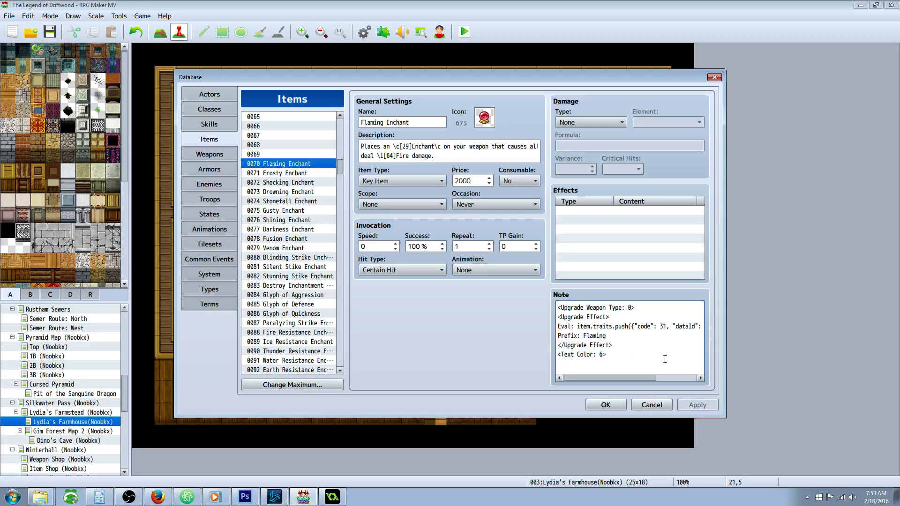
# Compare the dataId number in Frosty Enchant's note with the one in Flaming Enchant's note.
pyautogui.click(304, 174)
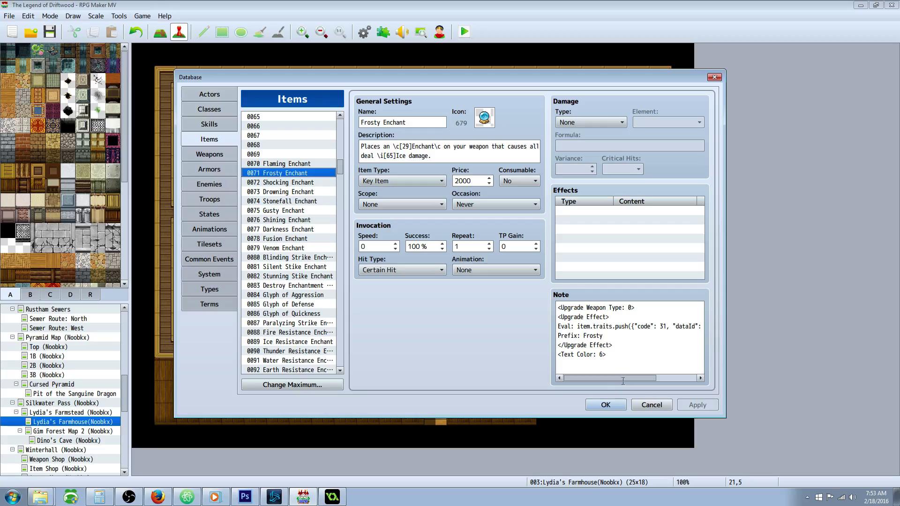
pyautogui.moveTo(623, 378); pyautogui.dragTo(655, 379)
pyautogui.doubleClick(663, 327)
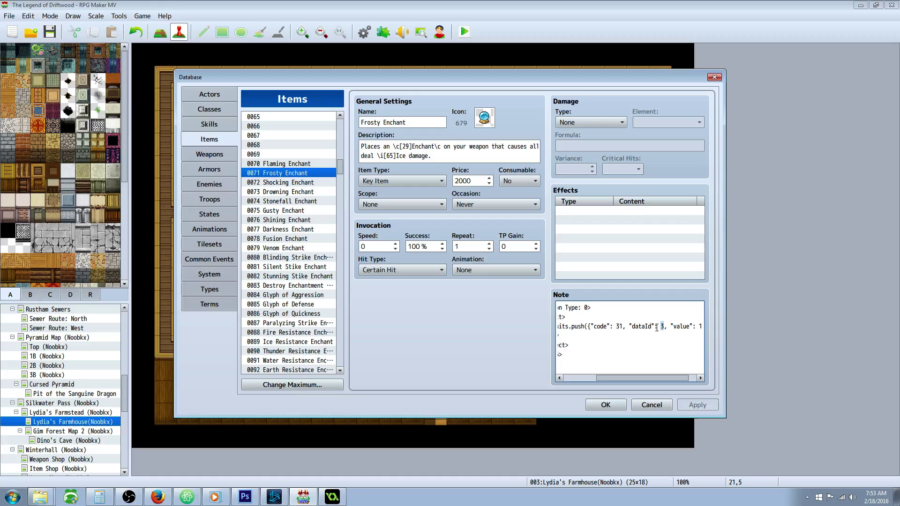
pyautogui.click(309, 164)
pyautogui.moveTo(559, 307); pyautogui.dragTo(665, 383)
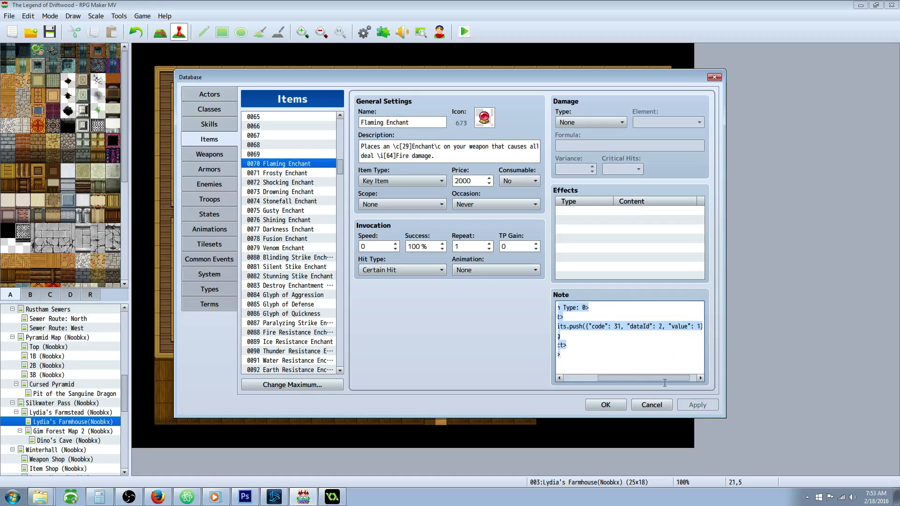
pyautogui.doubleClick(655, 326)
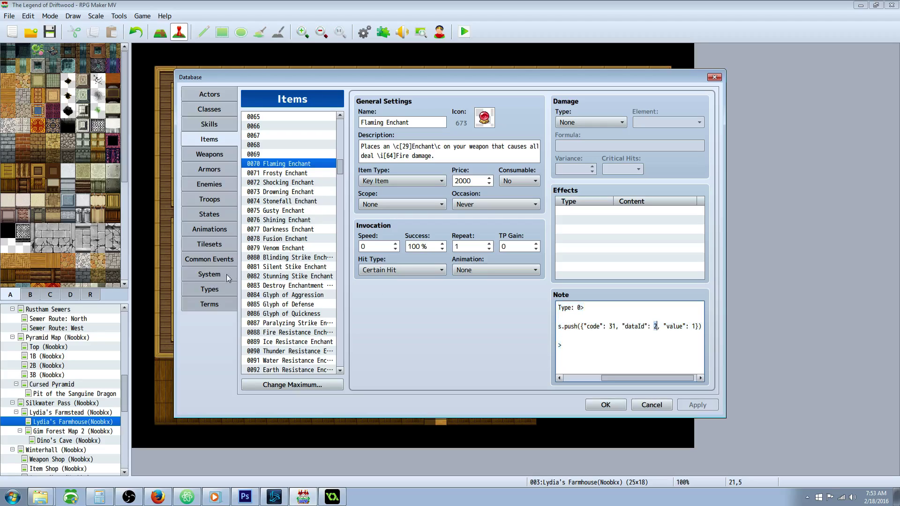
# Look up the Fire element's number in the database's element types and return to the items.
pyautogui.click(209, 289)
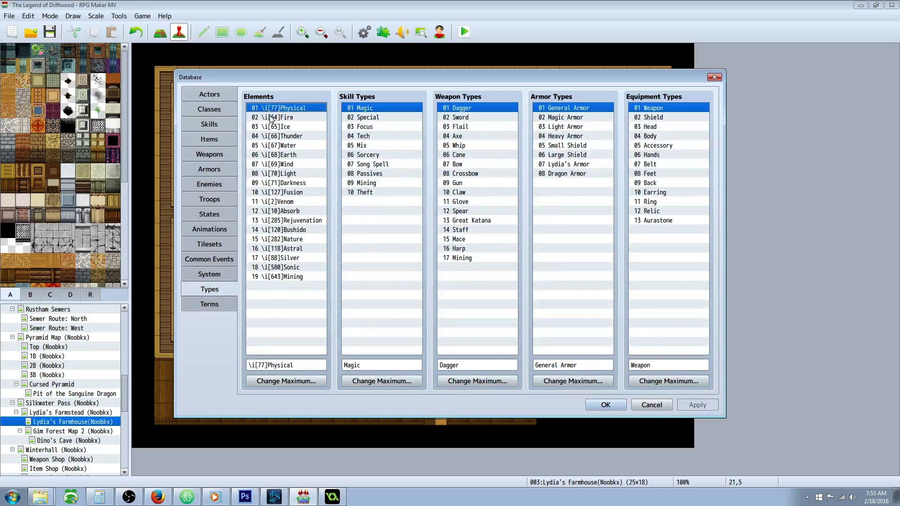
pyautogui.click(272, 117)
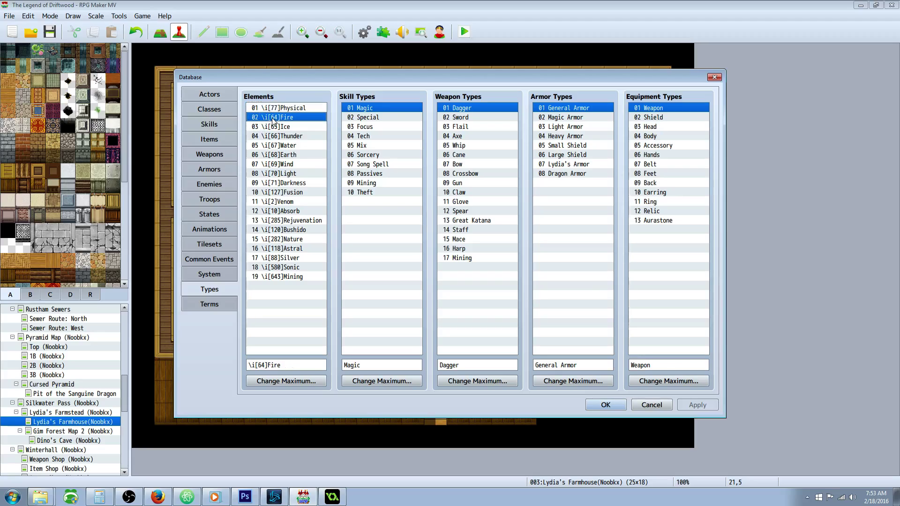
pyautogui.click(214, 140)
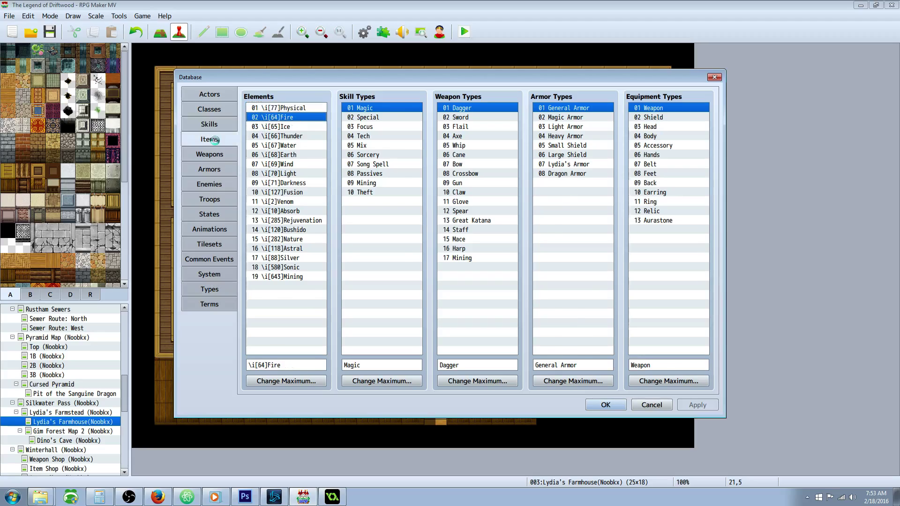
# Check the dataId in Frosty Enchant's note against the Ice entry of the element types and return to the items.
pyautogui.click(281, 173)
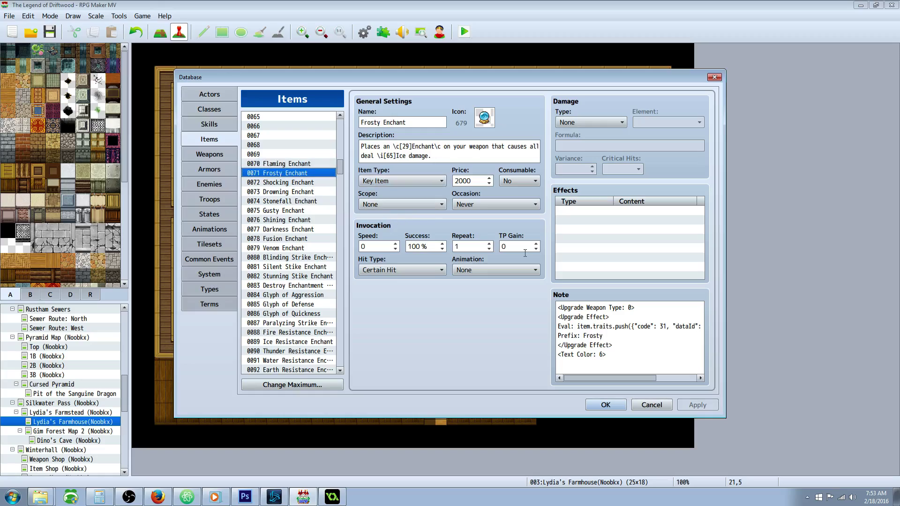
pyautogui.click(597, 370)
pyautogui.hotkey('ctrl', 'a')
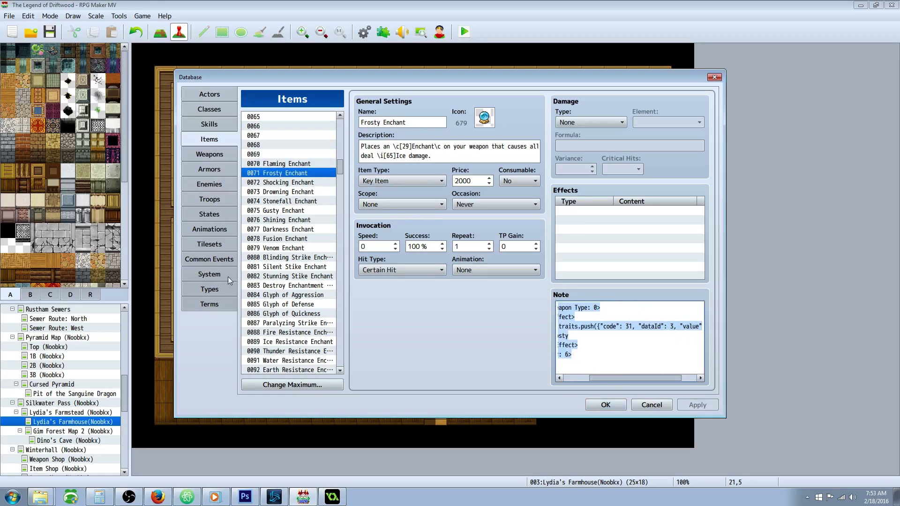
pyautogui.click(213, 288)
pyautogui.click(252, 128)
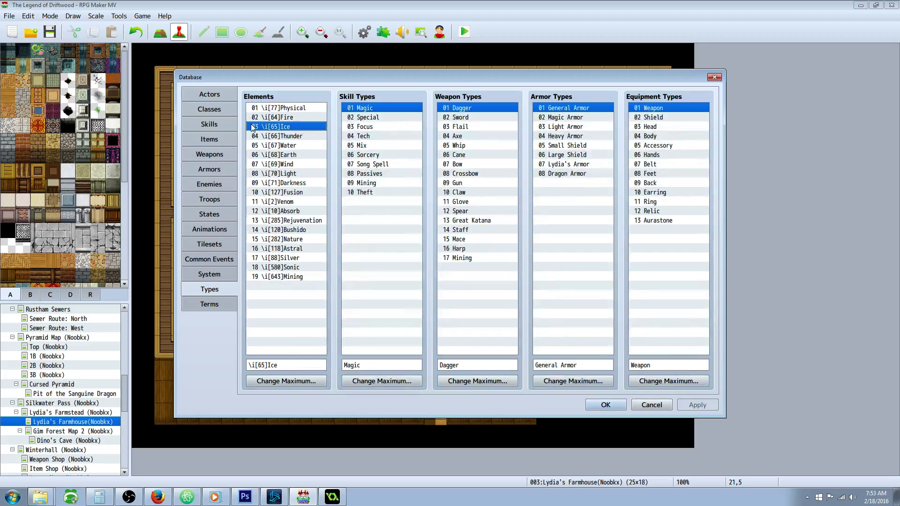
pyautogui.click(209, 138)
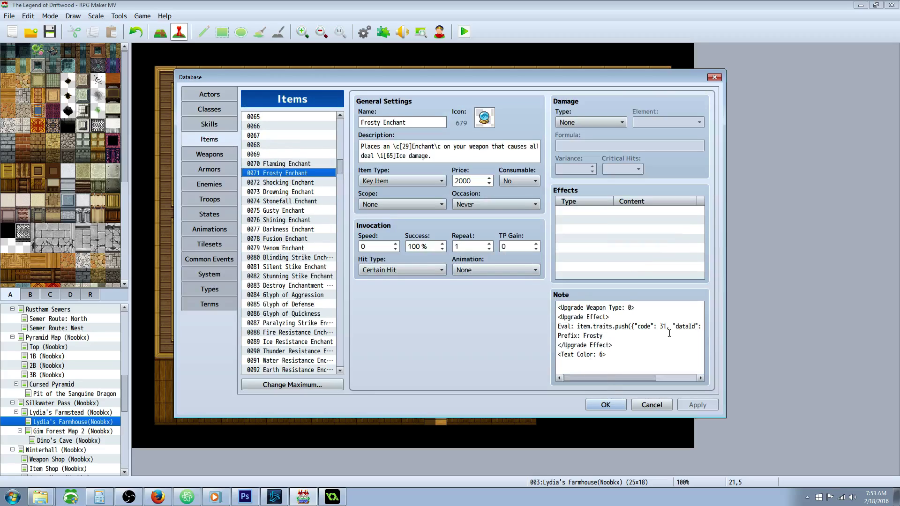
# Examine the dataId number in Shocking Enchant's note.
pyautogui.click(280, 183)
pyautogui.moveTo(557, 308); pyautogui.dragTo(643, 326)
pyautogui.click(651, 324)
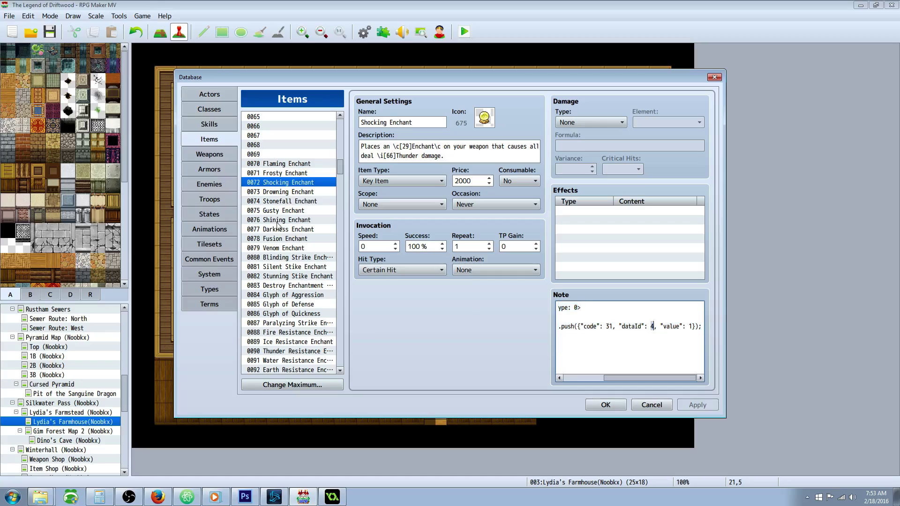
# Examine the Prefix line, Upgrade Weapon Type tag and dataId number in Drowning Enchant's note.
pyautogui.click(283, 193)
pyautogui.click(564, 368)
pyautogui.hotkey('ctrl', 'a')
pyautogui.moveTo(609, 335); pyautogui.dragTo(546, 338)
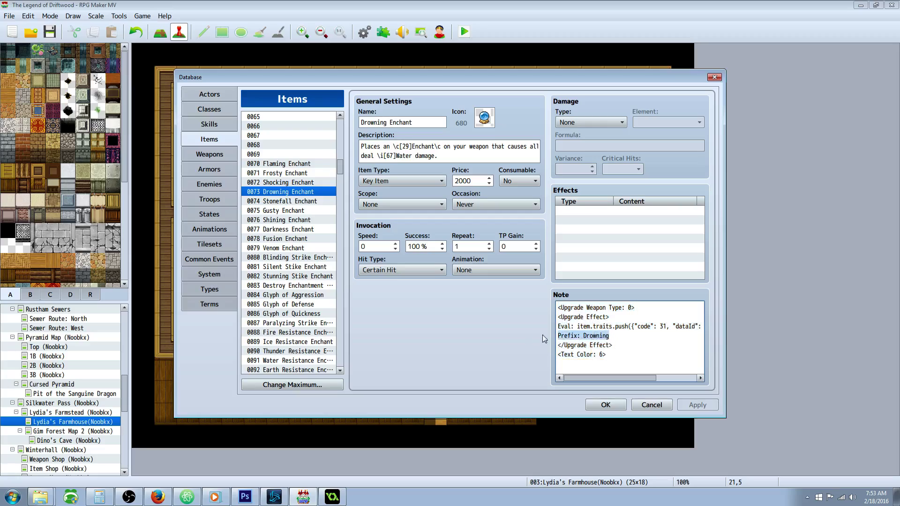
pyautogui.click(644, 307)
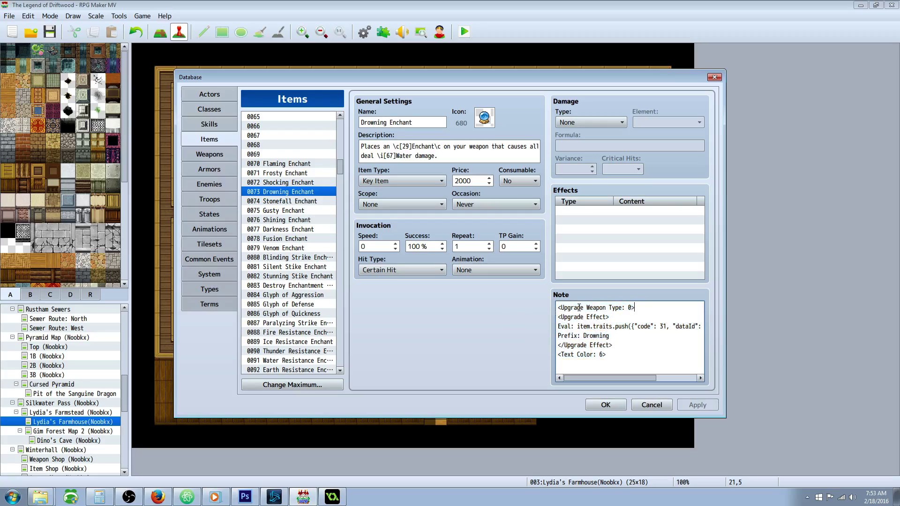
pyautogui.tripleClick(657, 313)
pyautogui.click(629, 307)
pyautogui.hscroll(3, 636, 363)
pyautogui.doubleClick(671, 326)
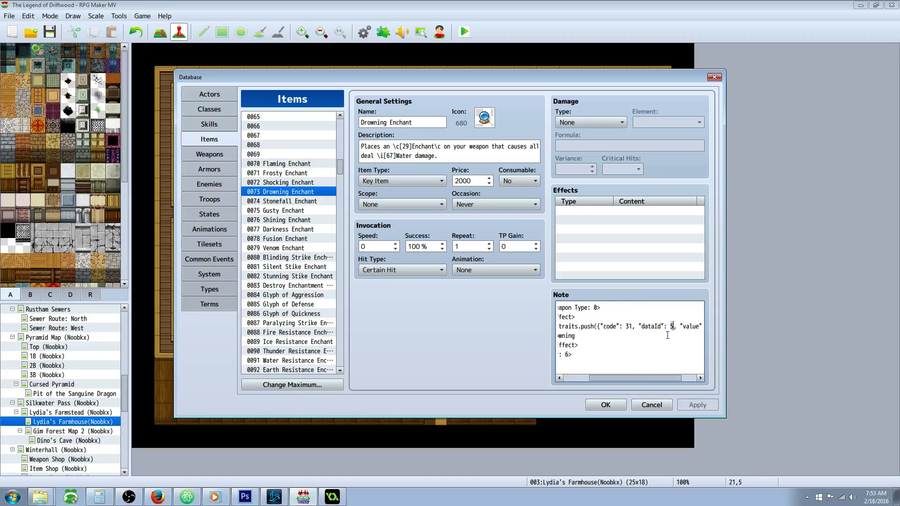
# Look through the remaining elemental enchant items from Stonefall Enchant to Venom Enchant.
pyautogui.click(284, 201)
pyautogui.click(286, 211)
pyautogui.click(286, 229)
pyautogui.click(287, 219)
pyautogui.click(285, 231)
pyautogui.click(286, 239)
pyautogui.click(286, 248)
# Open the Namingway Enchant item and examine its Upgrade Effect, item.name Eval line and Text Color notetags.
pyautogui.scroll(-7, 304, 244)
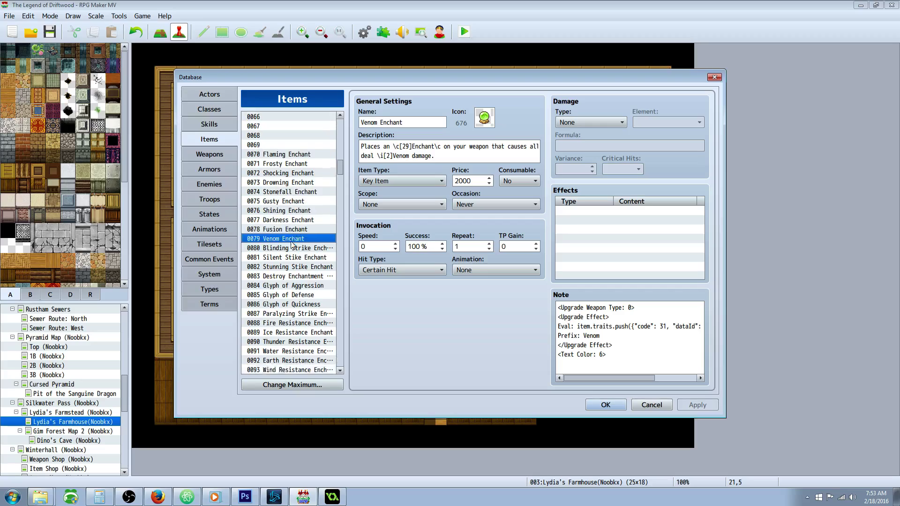
pyautogui.click(289, 284)
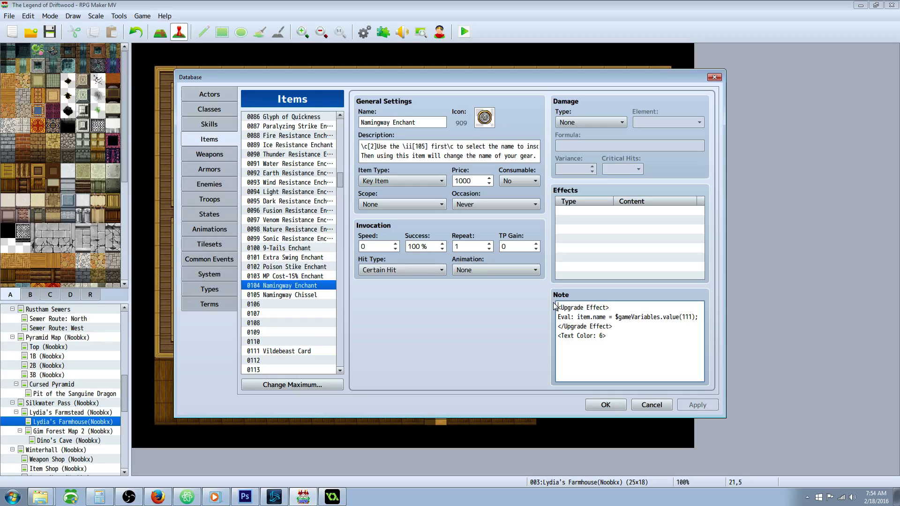
pyautogui.click(586, 307)
pyautogui.doubleClick(611, 318)
pyautogui.moveTo(618, 319); pyautogui.dragTo(692, 318)
pyautogui.click(694, 317)
pyautogui.moveTo(614, 331); pyautogui.dragTo(554, 330)
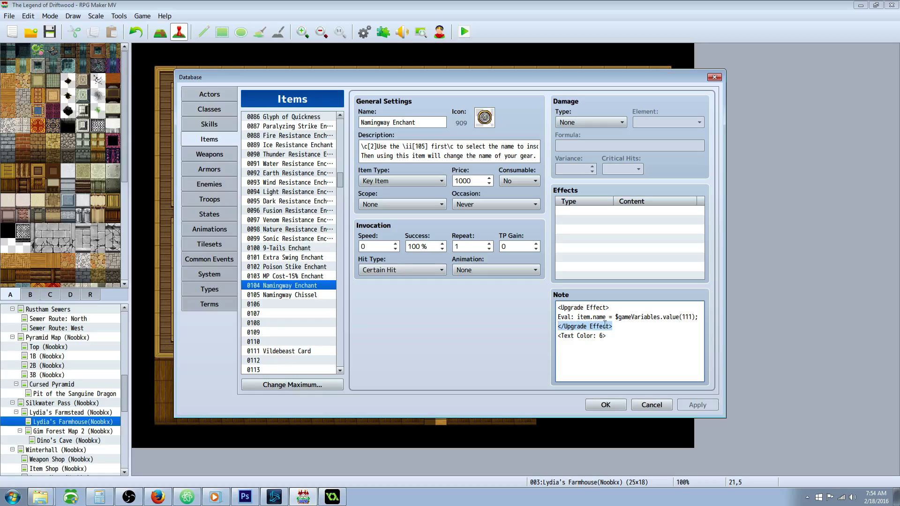
pyautogui.tripleClick(580, 339)
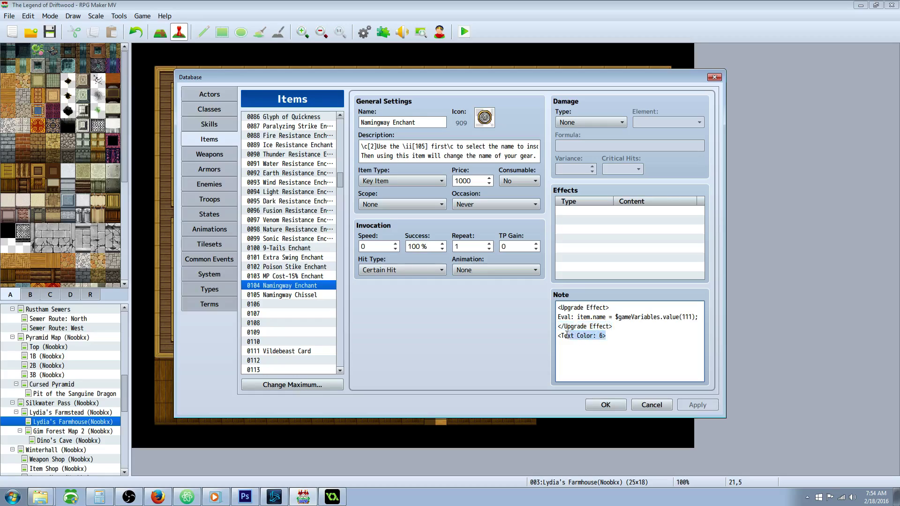
# Find the CmdInp plugin in the project's plugin list and examine its Text Variable parameter.
pyautogui.click(615, 405)
pyautogui.click(383, 31)
pyautogui.scroll(-3, 419, 225)
pyautogui.scroll(-12, 420, 225)
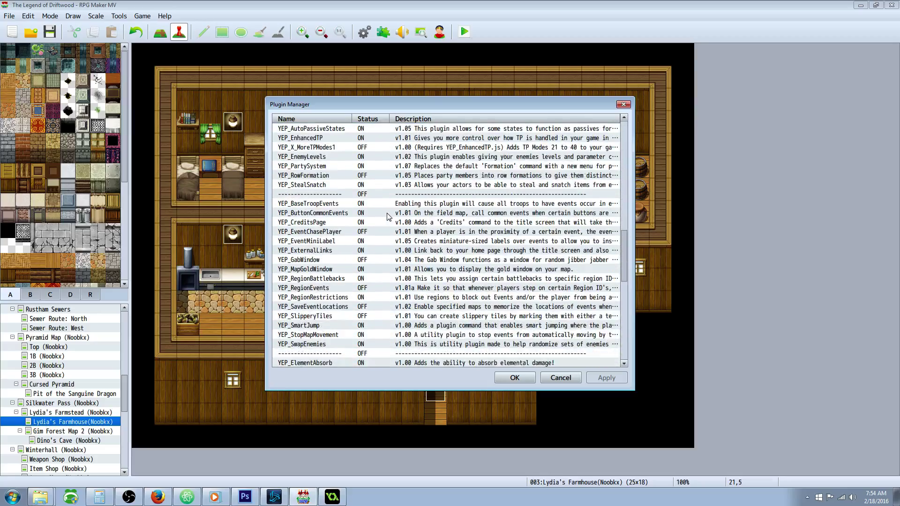
pyautogui.scroll(-3, 375, 216)
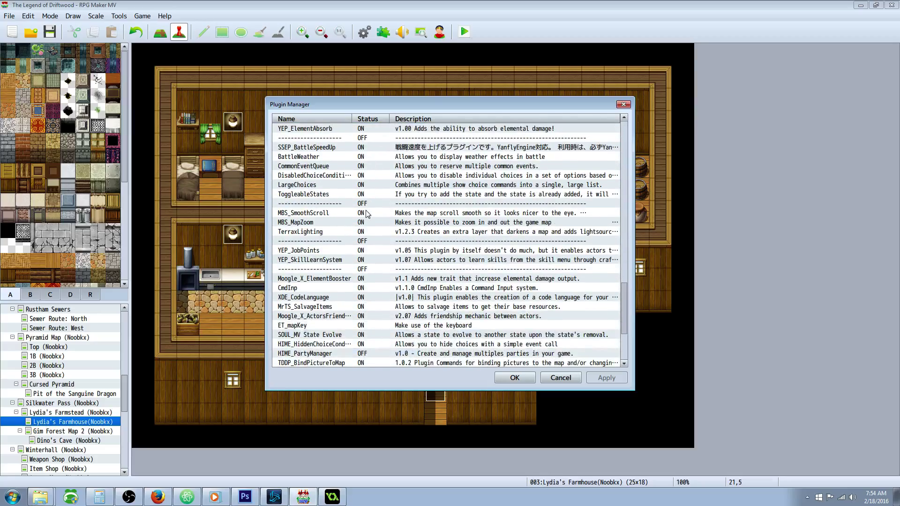
pyautogui.scroll(2, 318, 265)
pyautogui.scroll(-2, 318, 265)
pyautogui.doubleClick(297, 288)
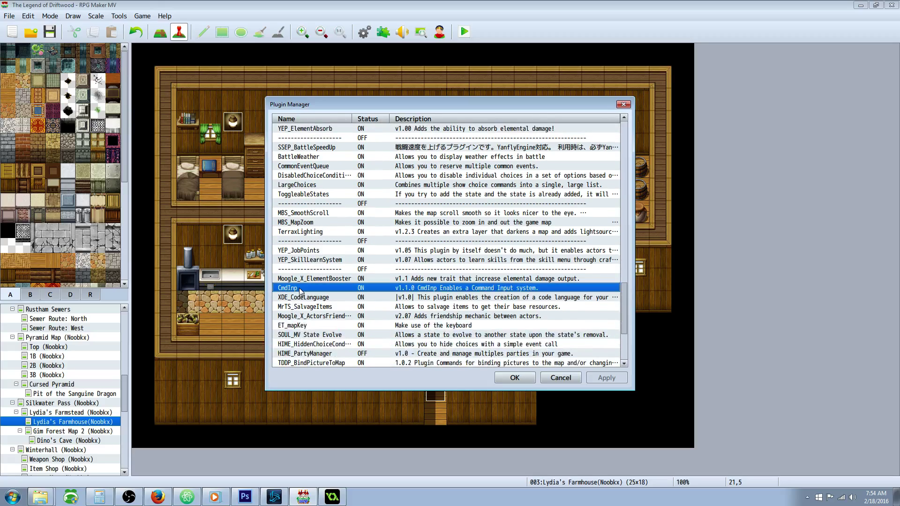
pyautogui.click(442, 261)
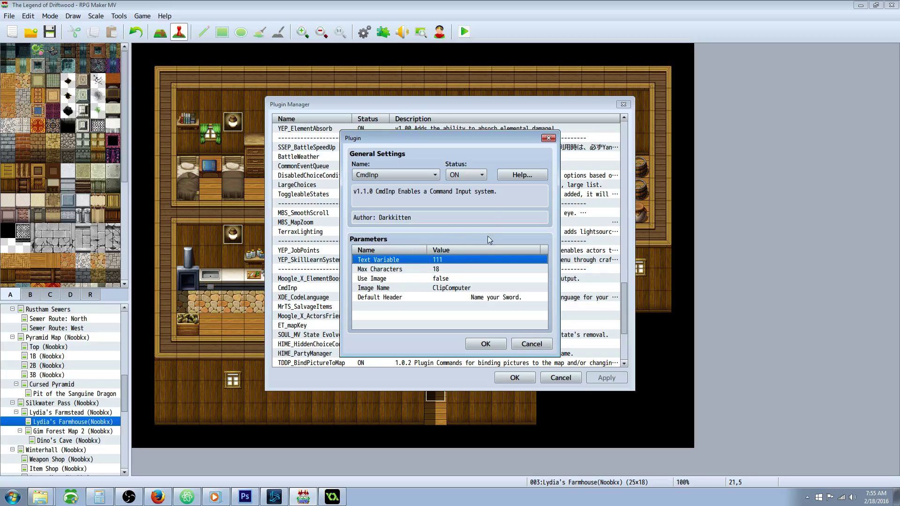
pyautogui.click(482, 344)
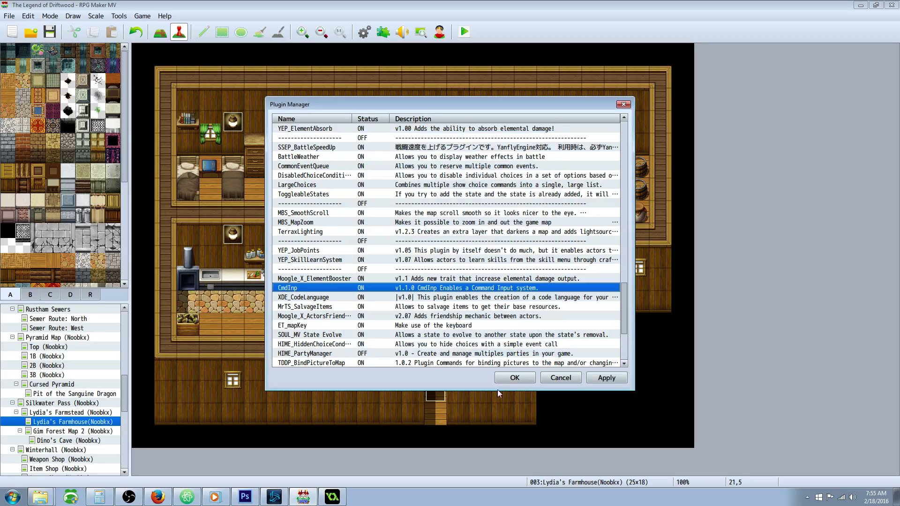
pyautogui.click(516, 378)
# Reopen the database and examine the Upgrade Slots notetag of the Sword weapon.
pyautogui.click(364, 31)
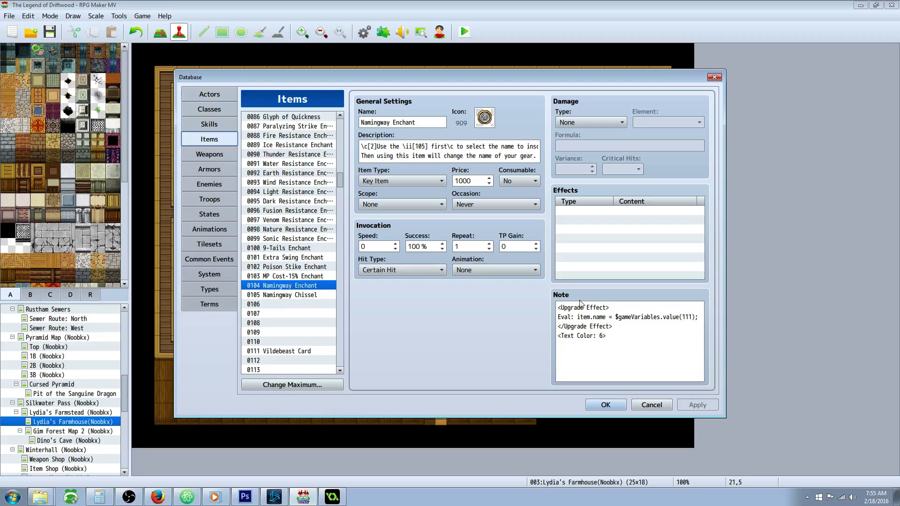
pyautogui.click(323, 287)
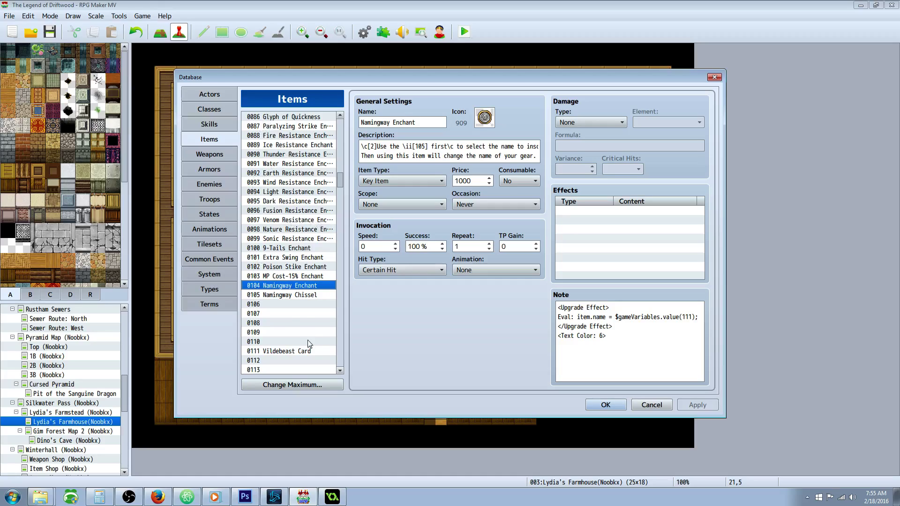
pyautogui.scroll(-4, 306, 339)
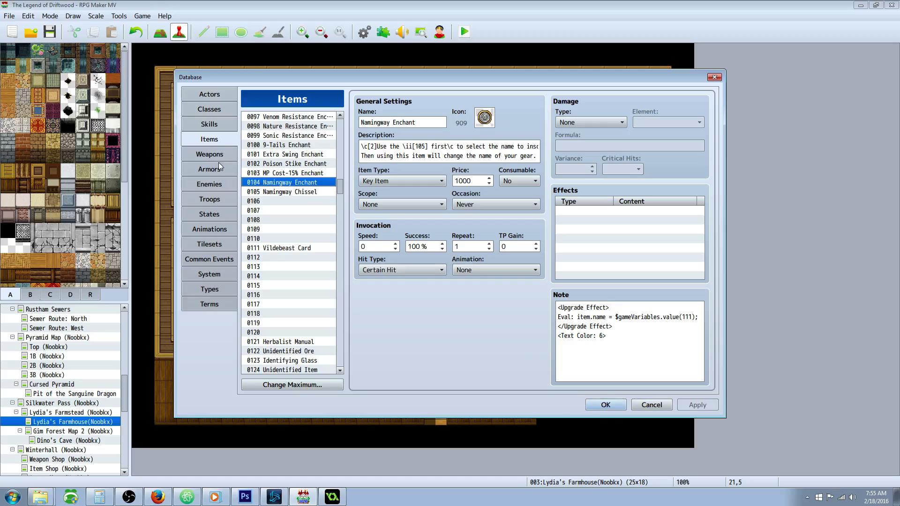
pyautogui.click(209, 154)
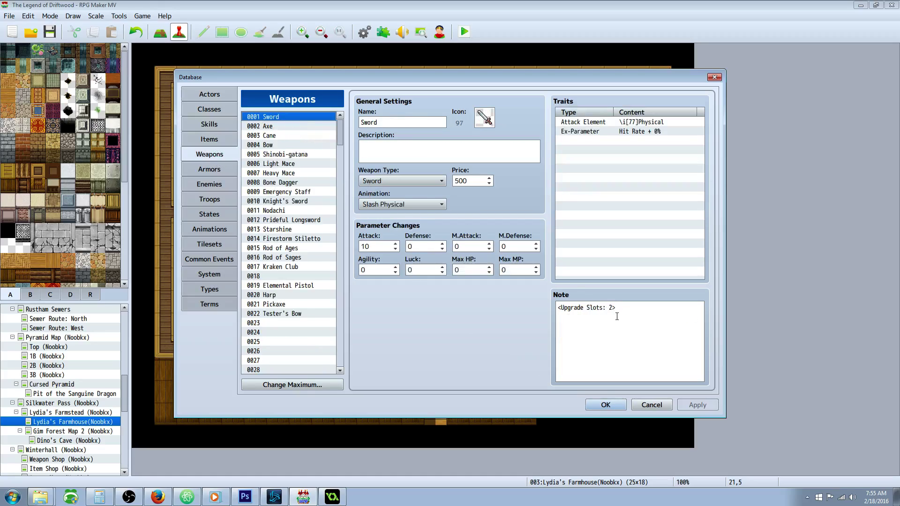
pyautogui.moveTo(547, 305); pyautogui.dragTo(631, 307)
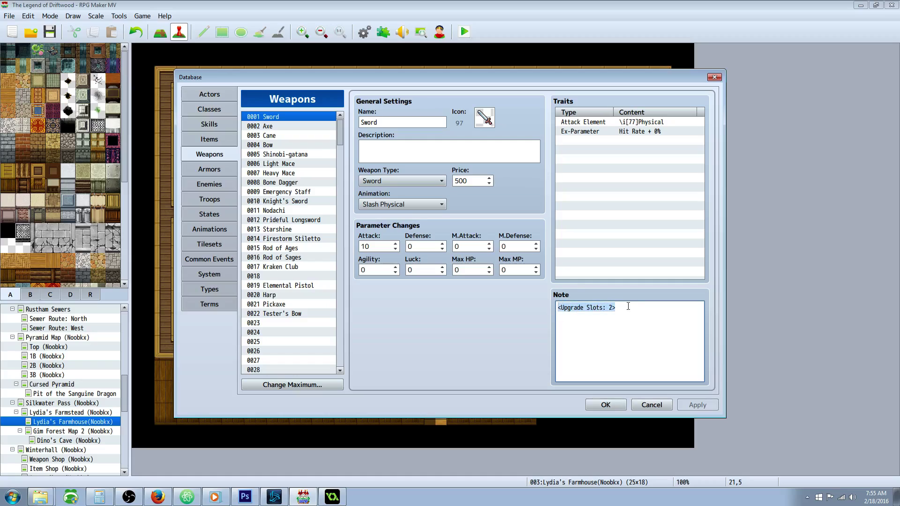
# Review the enchant items from Flaming Enchant to Namingway Enchant again and close the database.
pyautogui.click(218, 139)
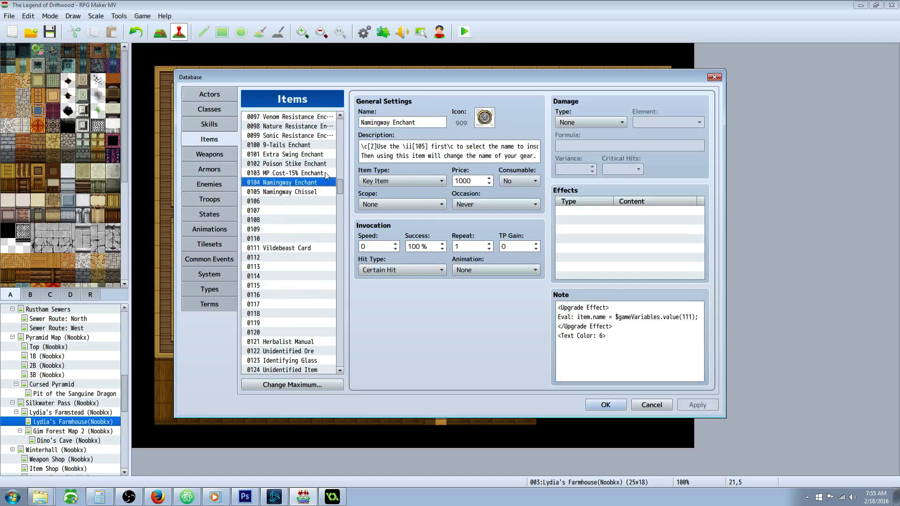
pyautogui.moveTo(339, 187)
pyautogui.mouseDown()
pyautogui.moveTo(339, 198)
pyautogui.moveTo(341, 162)
pyautogui.moveTo(340, 170)
pyautogui.mouseUp()
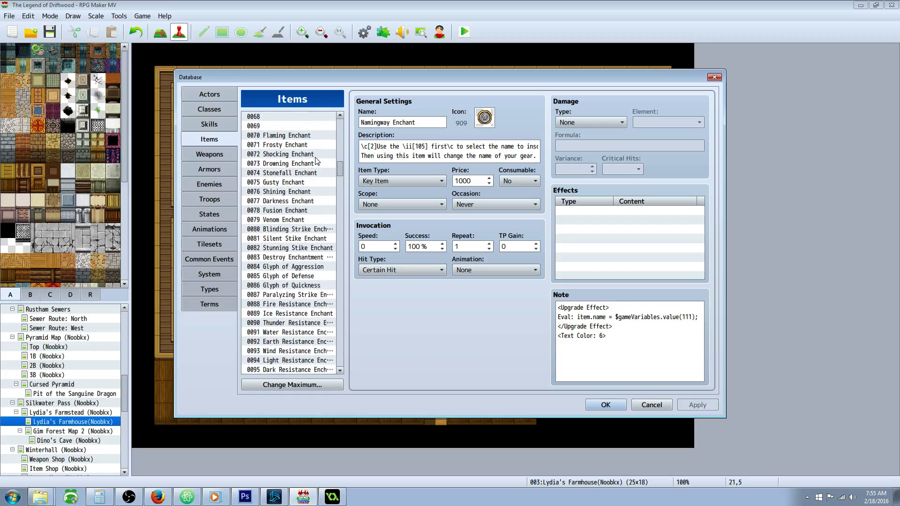
pyautogui.click(288, 135)
pyautogui.scroll(-6, 309, 191)
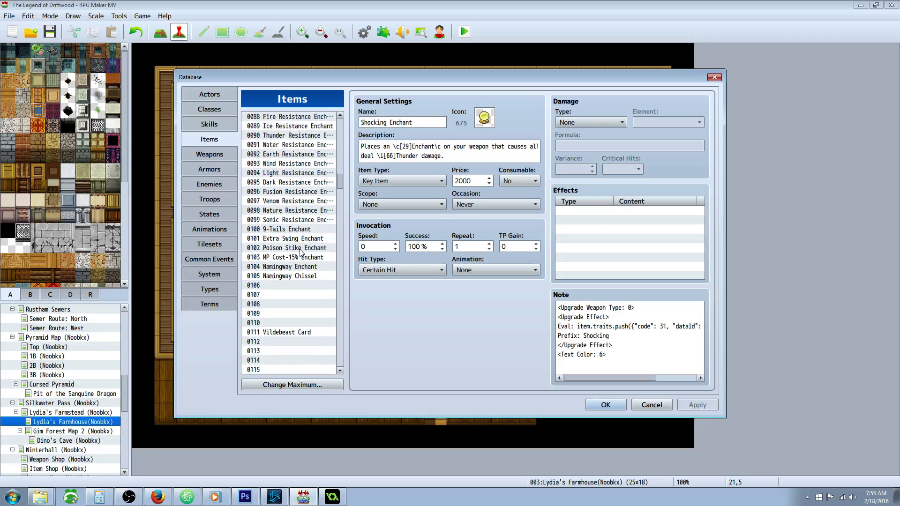
pyautogui.click(303, 267)
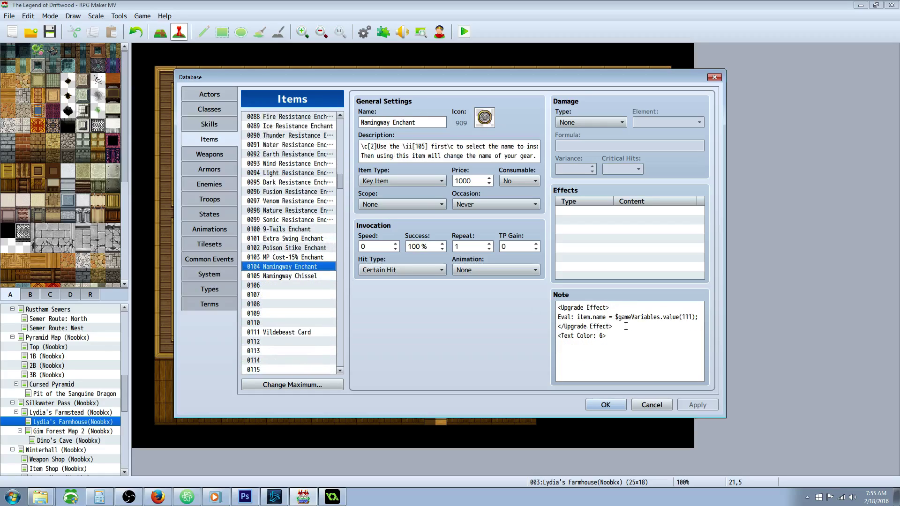
pyautogui.click(603, 405)
# Open event EV005 in Lydia's Farmhouse and examine its weapon-name question and enter_text plugin command.
pyautogui.rightClick(547, 167)
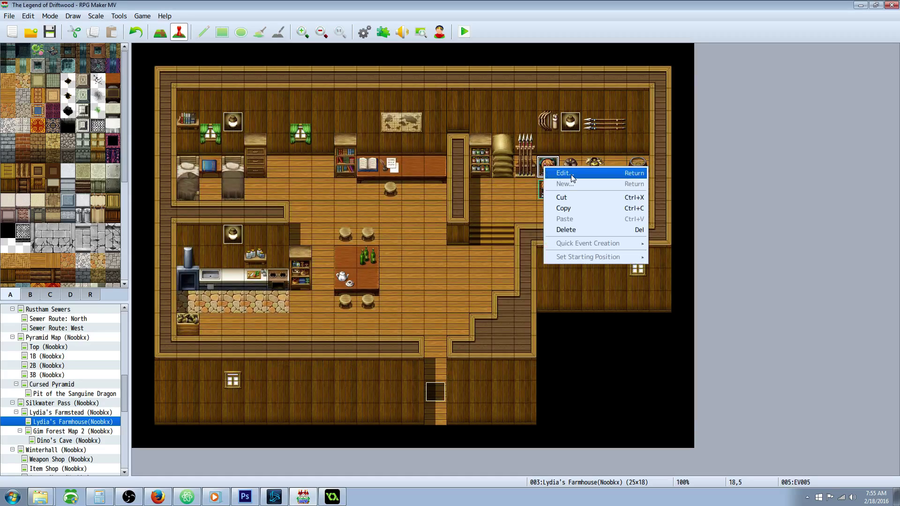
pyautogui.click(570, 174)
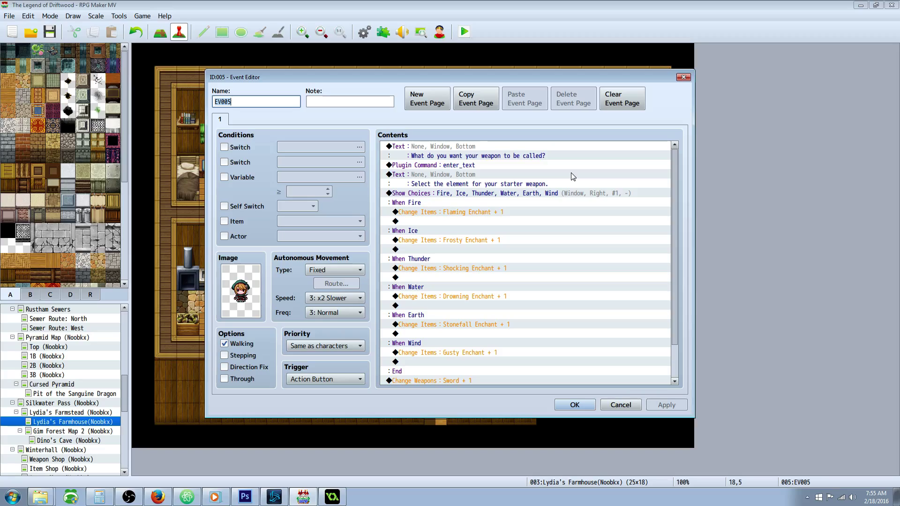
pyautogui.click(481, 152)
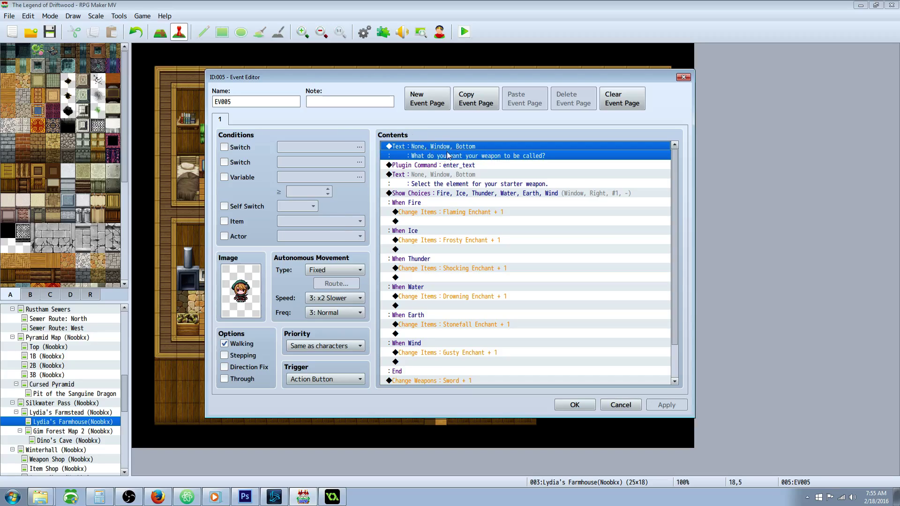
pyautogui.click(430, 165)
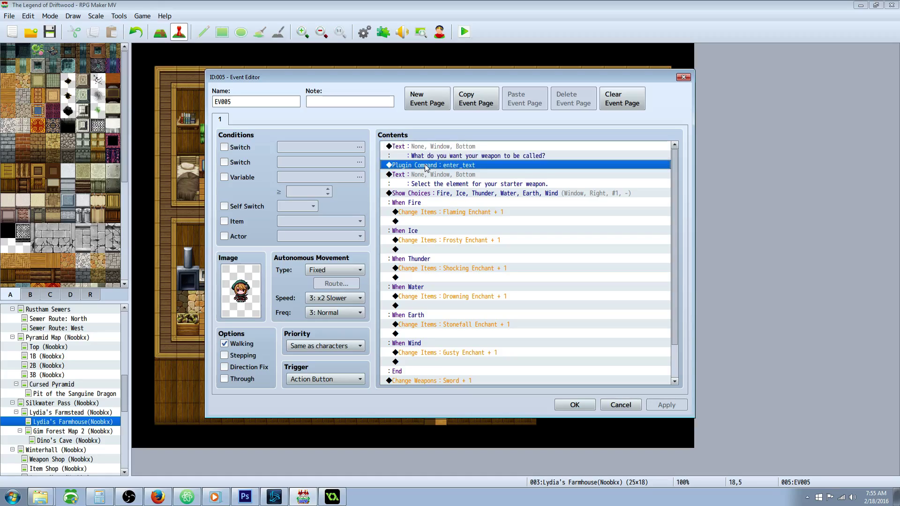
# Look up Plugin Command among the event commands for a new line under When Fire, without adding it.
pyautogui.click(423, 221)
pyautogui.rightClick(423, 221)
pyautogui.click(445, 225)
pyautogui.click(451, 123)
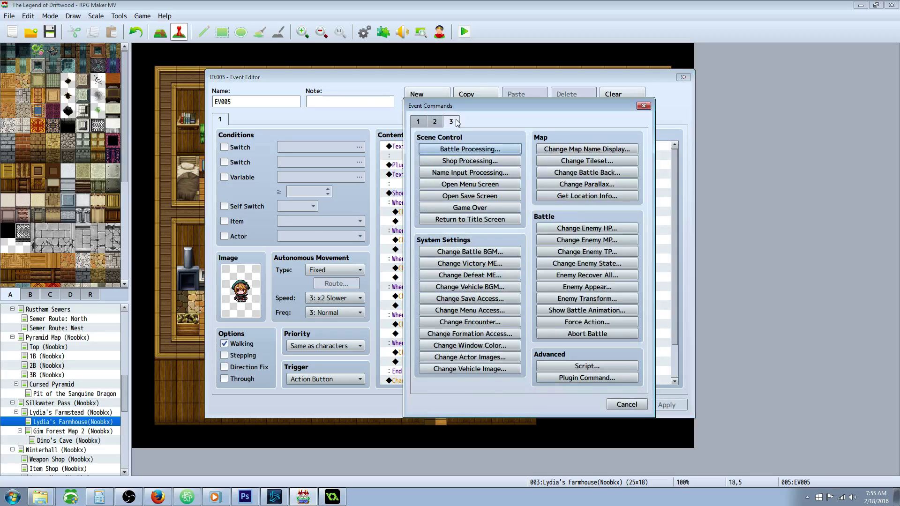
pyautogui.click(565, 378)
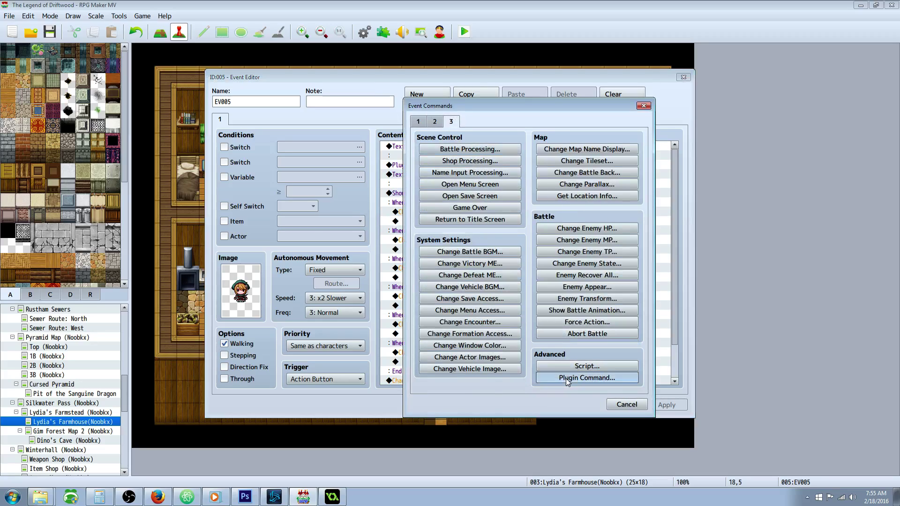
pyautogui.click(609, 271)
pyautogui.click(626, 408)
# Open the event's existing plugin command for editing and examine its enter_text entry.
pyautogui.click(443, 149)
pyautogui.click(449, 166)
pyautogui.rightClick(449, 167)
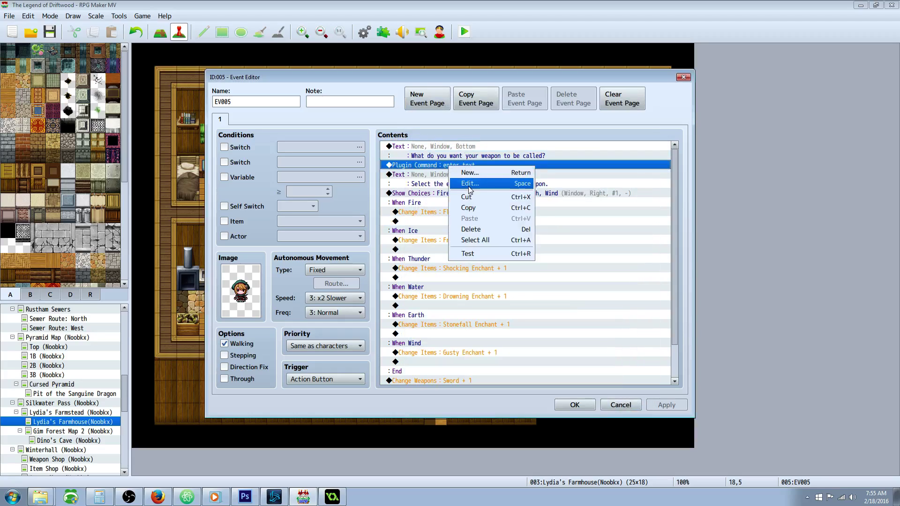
pyautogui.click(469, 184)
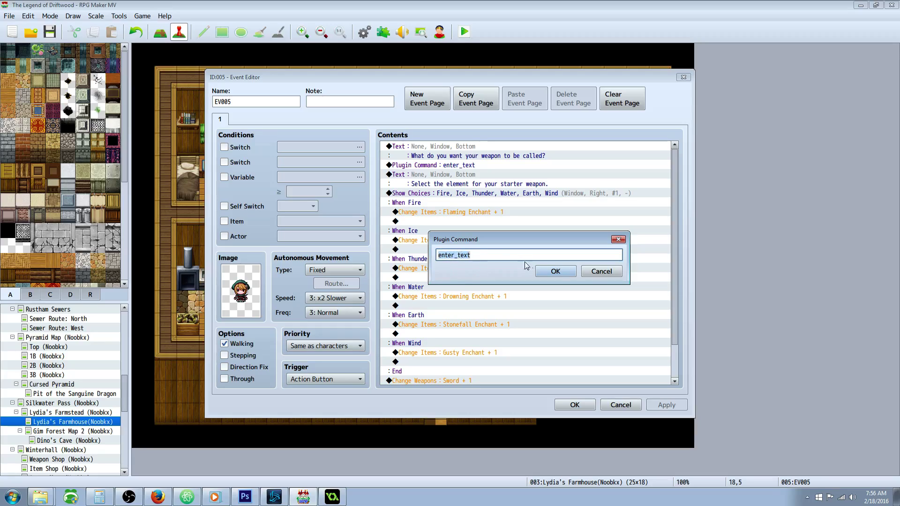
pyautogui.click(555, 271)
# Examine EV005's element selection message, its Show Choices branches and the weapon and item commands after them, and close the event.
pyautogui.click(472, 175)
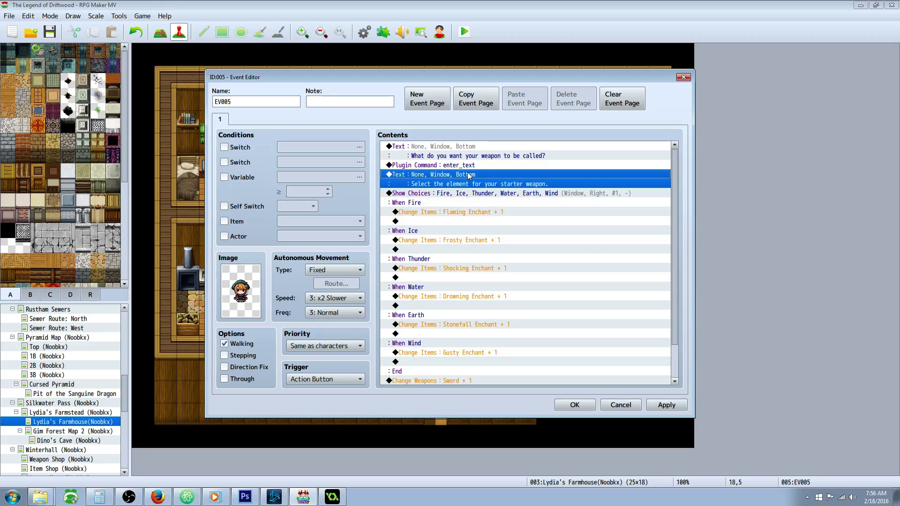
pyautogui.moveTo(467, 175)
pyautogui.mouseDown()
pyautogui.moveTo(464, 193)
pyautogui.moveTo(466, 178)
pyautogui.mouseUp()
pyautogui.click(502, 193)
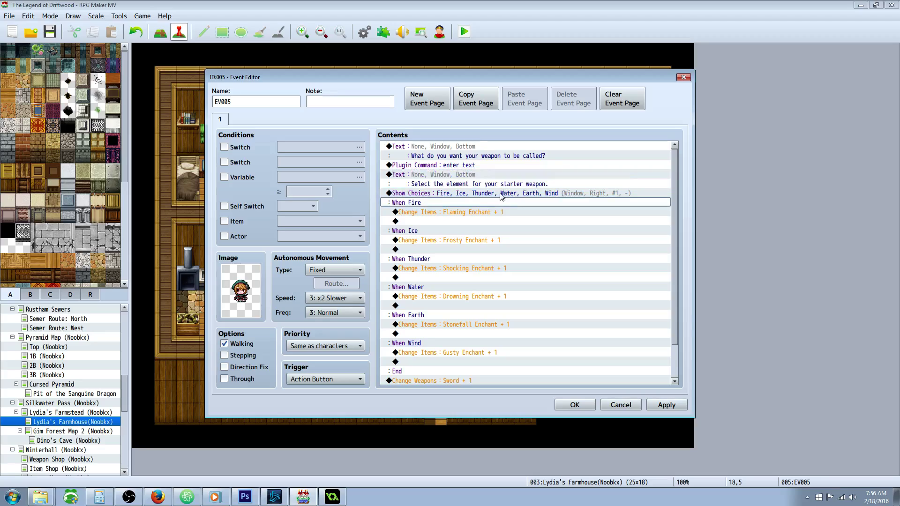
pyautogui.scroll(-1, 443, 211)
pyautogui.scroll(-1, 473, 211)
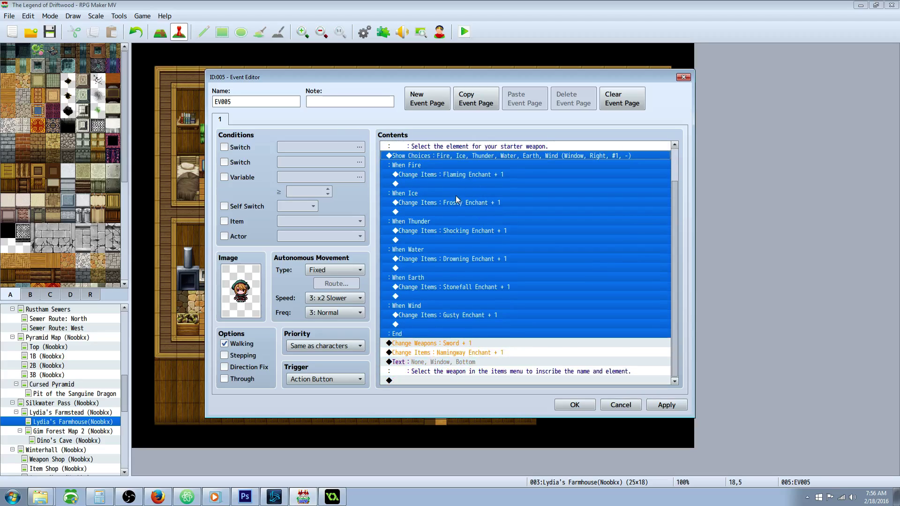
pyautogui.scroll(2, 466, 254)
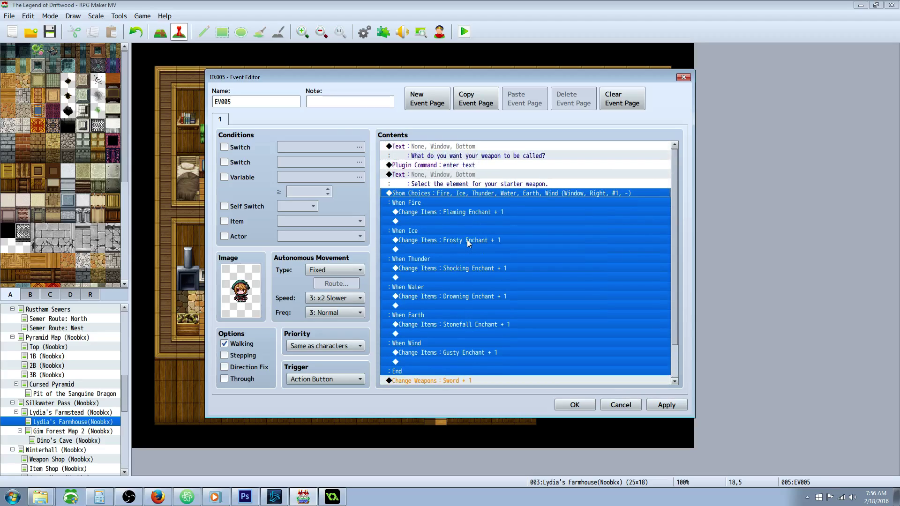
pyautogui.click(432, 182)
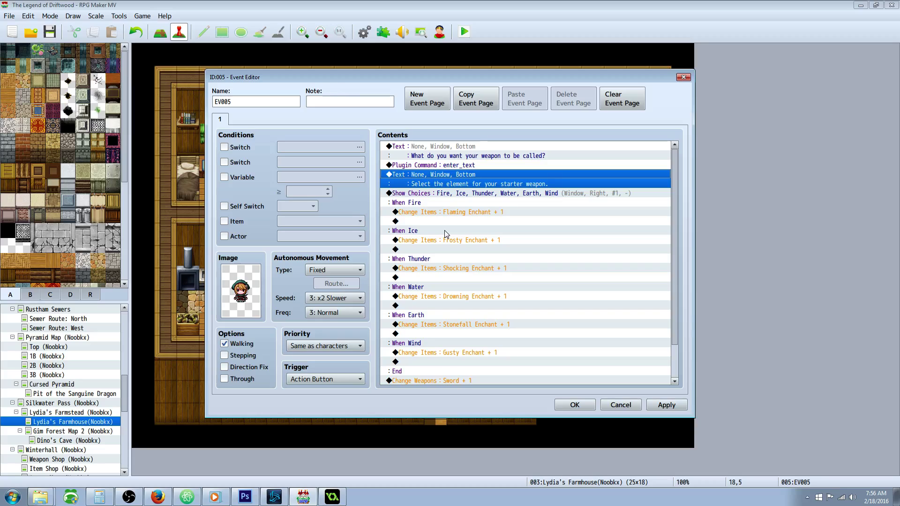
pyautogui.click(575, 405)
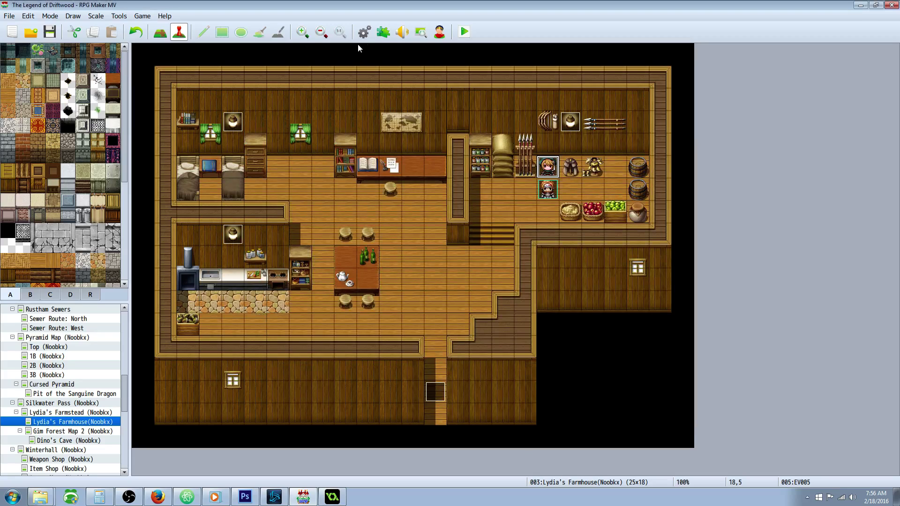
# Find the LargeChoices plugin in the plugin list and examine its entry.
pyautogui.click(382, 33)
pyautogui.moveTo(624, 166); pyautogui.dragTo(624, 302)
pyautogui.scroll(3, 341, 256)
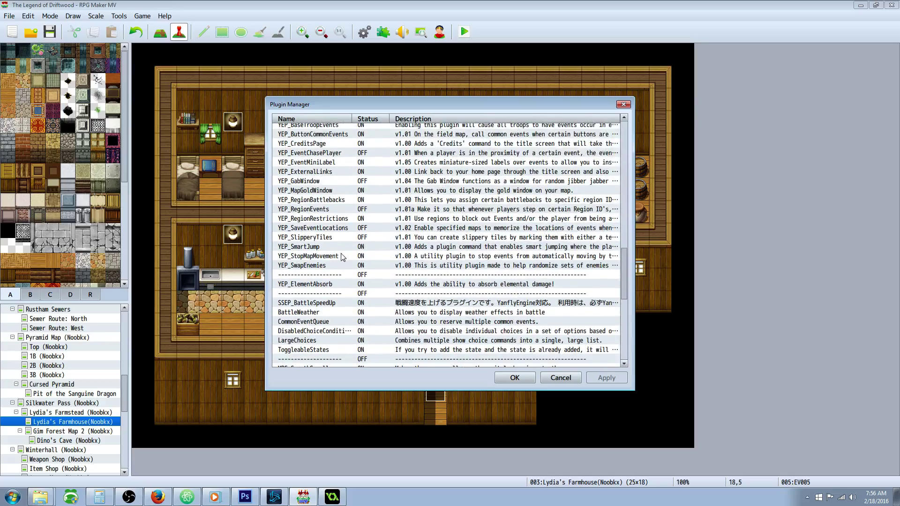
pyautogui.scroll(-3, 341, 256)
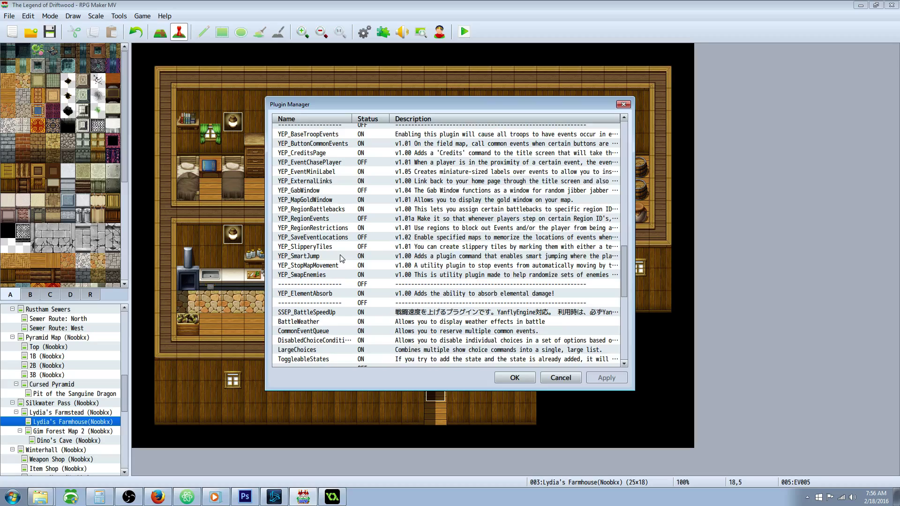
pyautogui.scroll(-5, 341, 257)
pyautogui.click(307, 209)
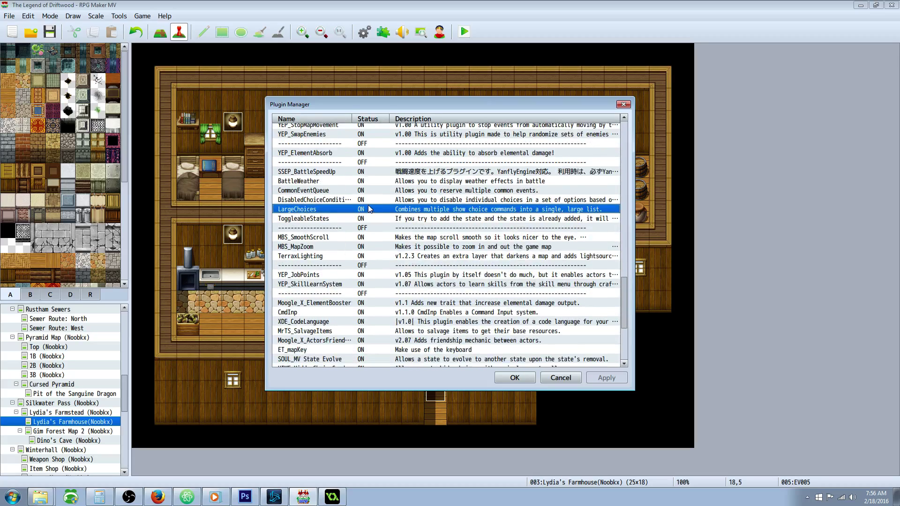
# Find YEP_X_ExtMesPack1 and YEP_MessageCore in the plugin list, examine their entries and close the list without changes.
pyautogui.scroll(5, 363, 208)
pyautogui.scroll(8, 364, 208)
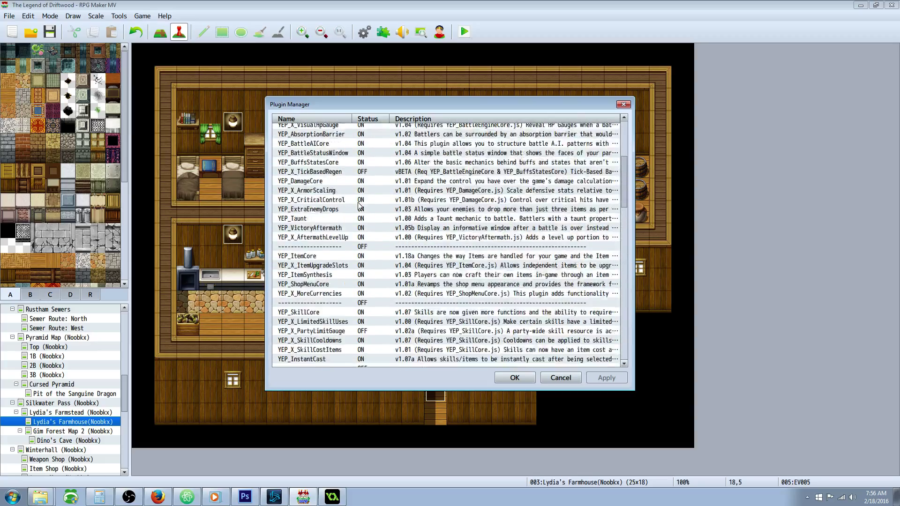
pyautogui.scroll(2, 360, 205)
pyautogui.click(307, 186)
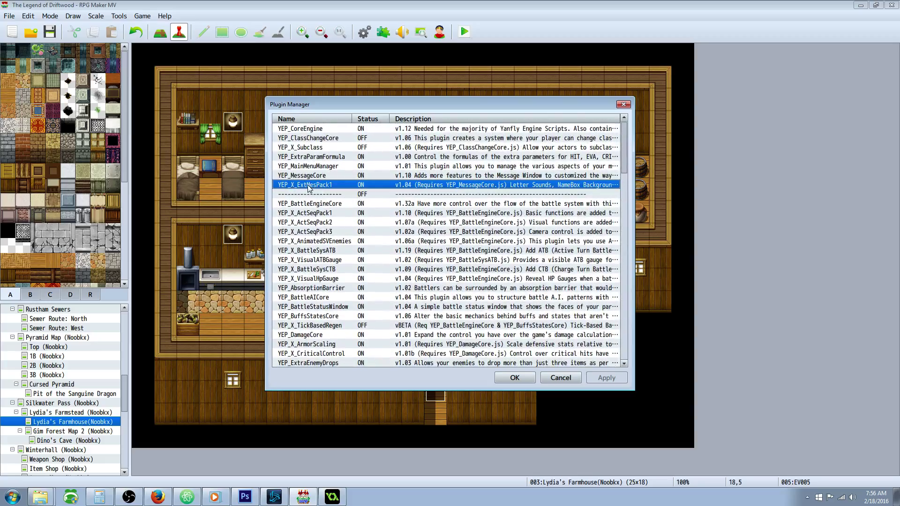
pyautogui.click(332, 177)
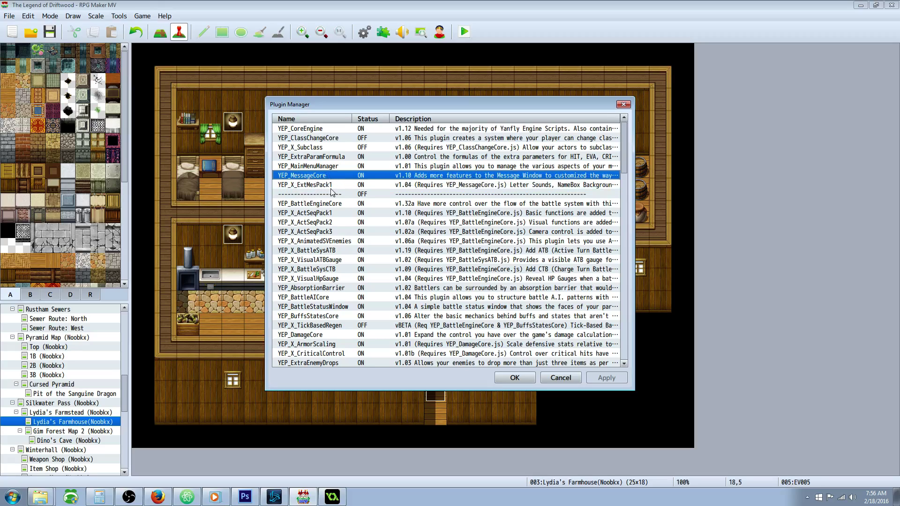
pyautogui.click(558, 378)
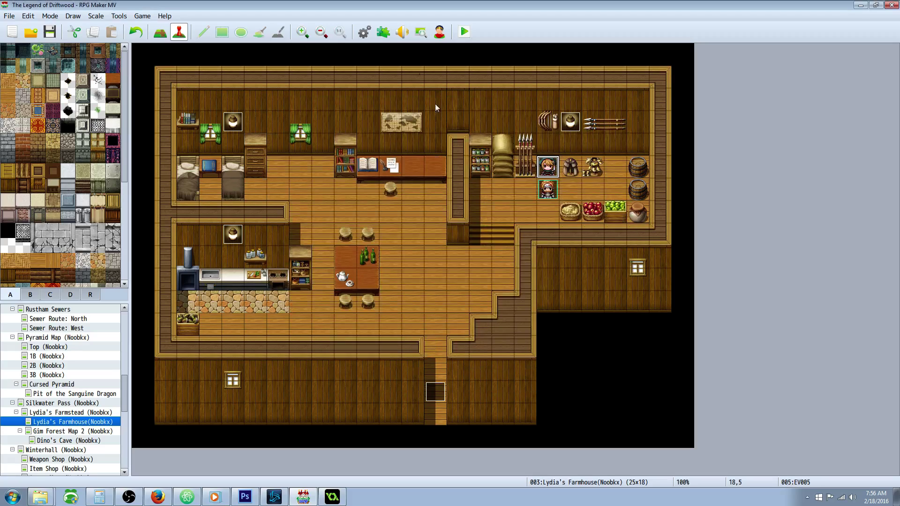
# In event EV005, insert a Show Choices command with Venom, Fusion and etc before the Sword weapon command.
pyautogui.doubleClick(547, 167)
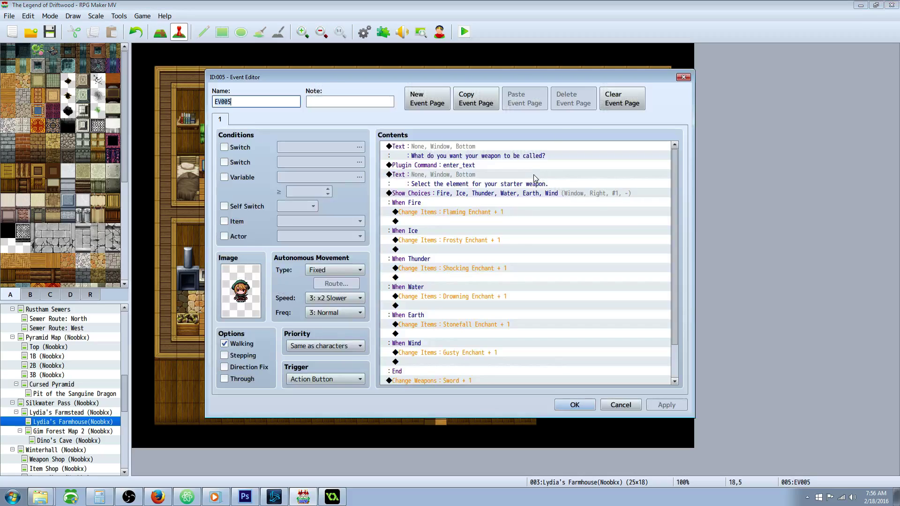
pyautogui.click(410, 157)
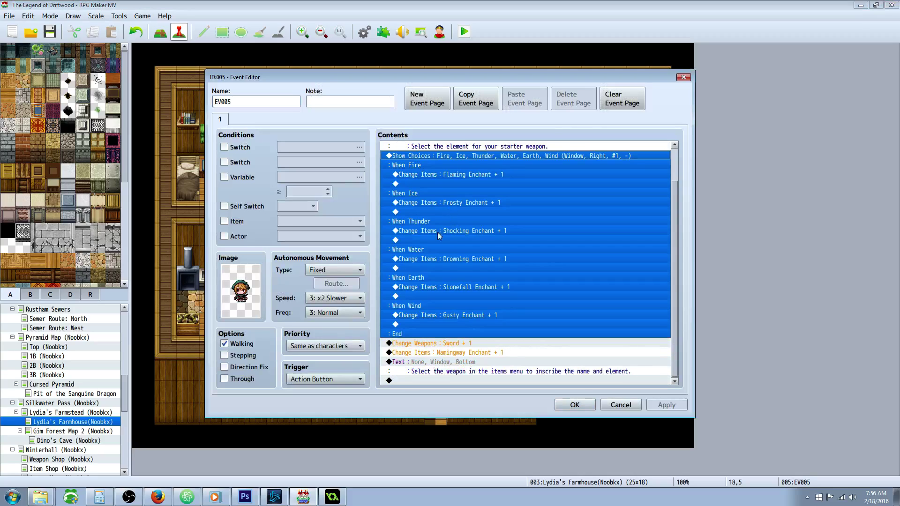
pyautogui.click(421, 343)
pyautogui.rightClick(422, 345)
pyautogui.click(433, 349)
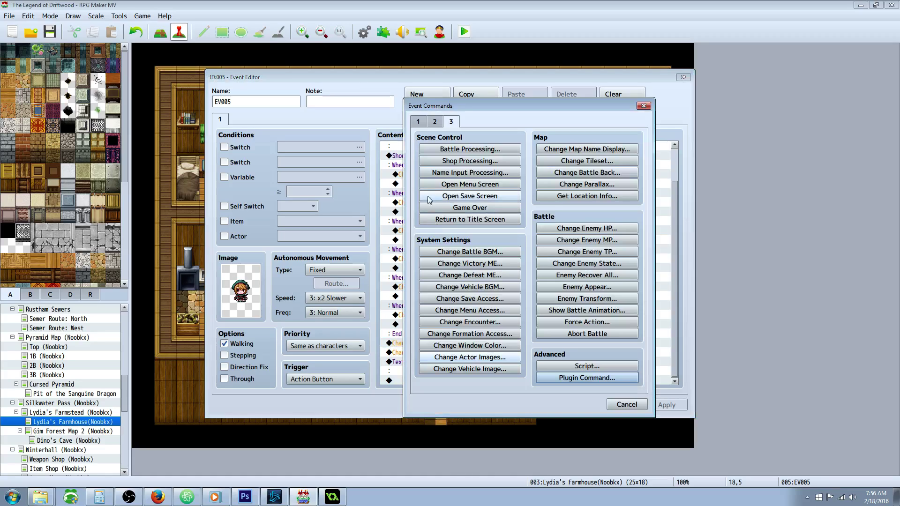
pyautogui.click(414, 122)
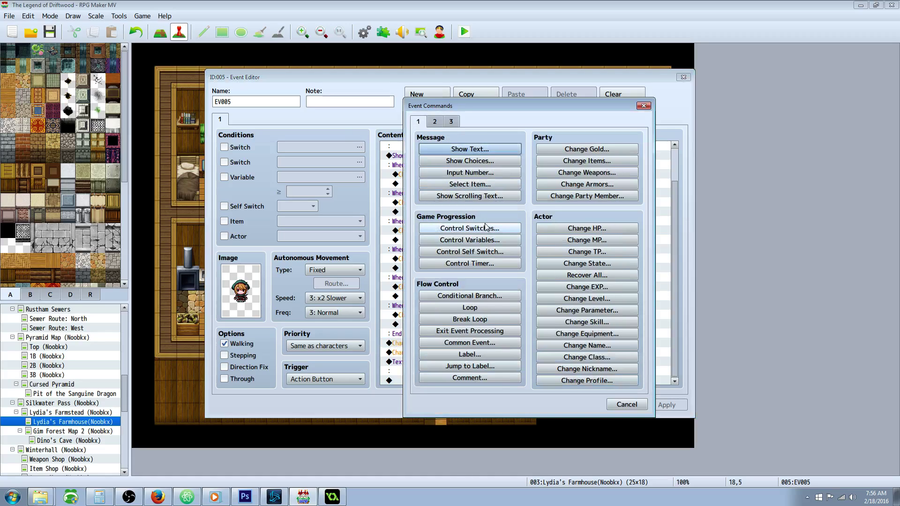
pyautogui.click(469, 160)
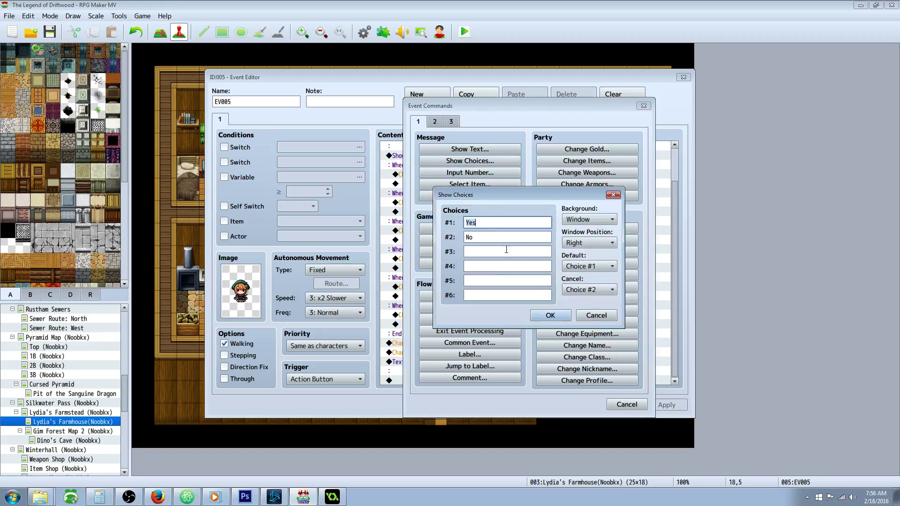
pyautogui.write('Ven')
pyautogui.press('Tab')
pyautogui.press('Tab')
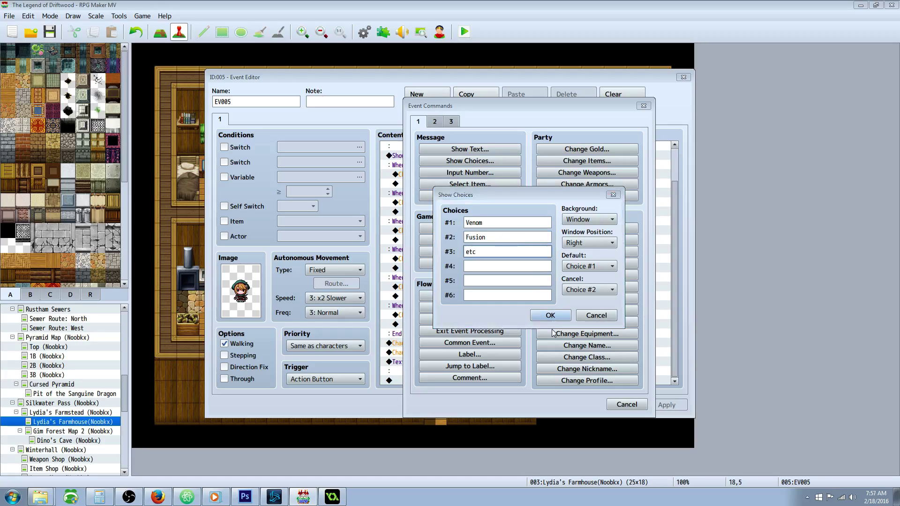
pyautogui.click(550, 315)
pyautogui.scroll(-2, 423, 341)
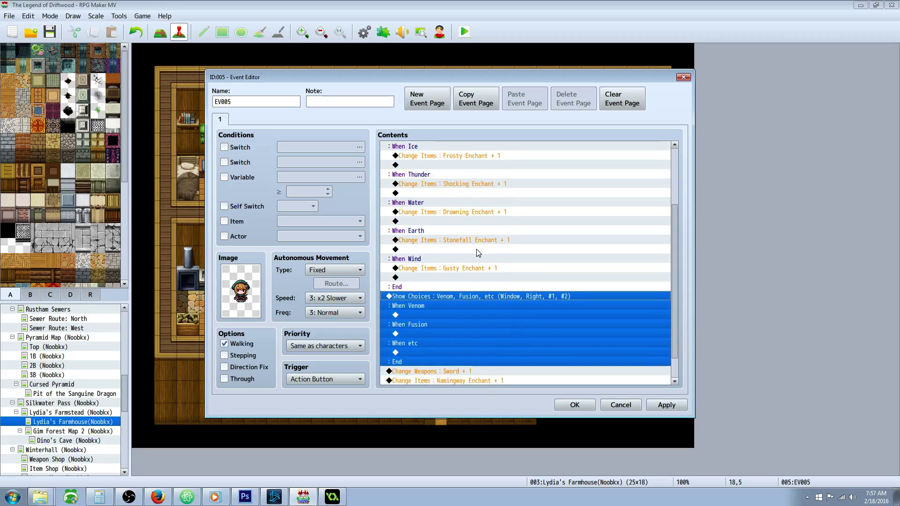
# Delete the Venom, Fusion and etc choices block from EV005.
pyautogui.click(465, 269)
pyautogui.click(459, 295)
pyautogui.press('Delete')
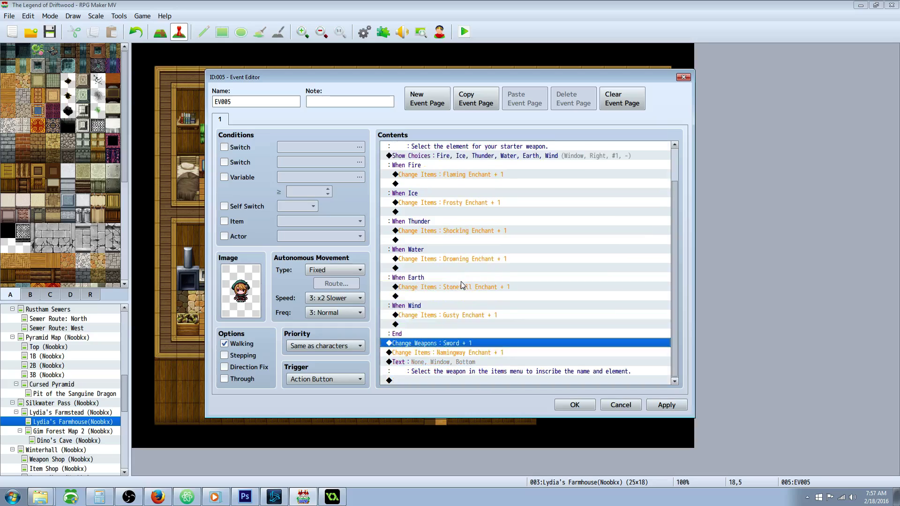
# Open the element Show Choices command for editing, examine its six choices and confirm them without changes.
pyautogui.scroll(1, 462, 284)
pyautogui.click(445, 185)
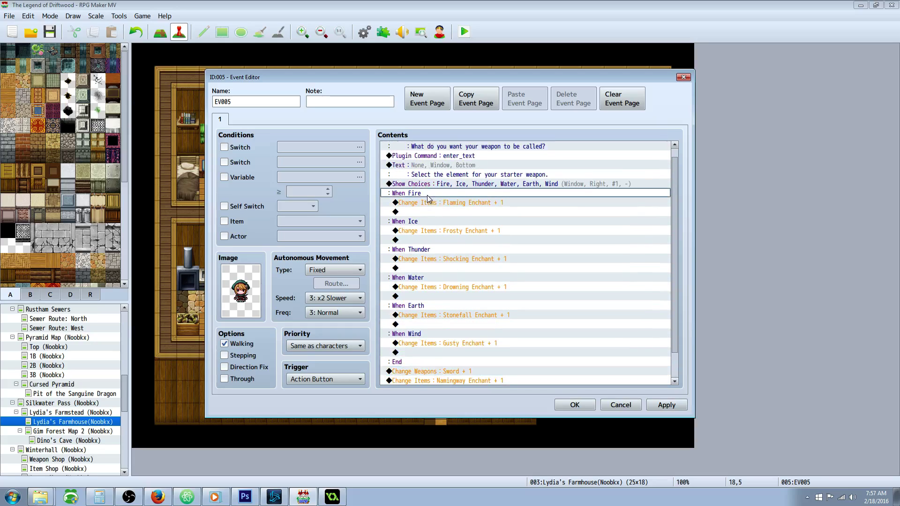
pyautogui.rightClick(446, 187)
pyautogui.click(462, 203)
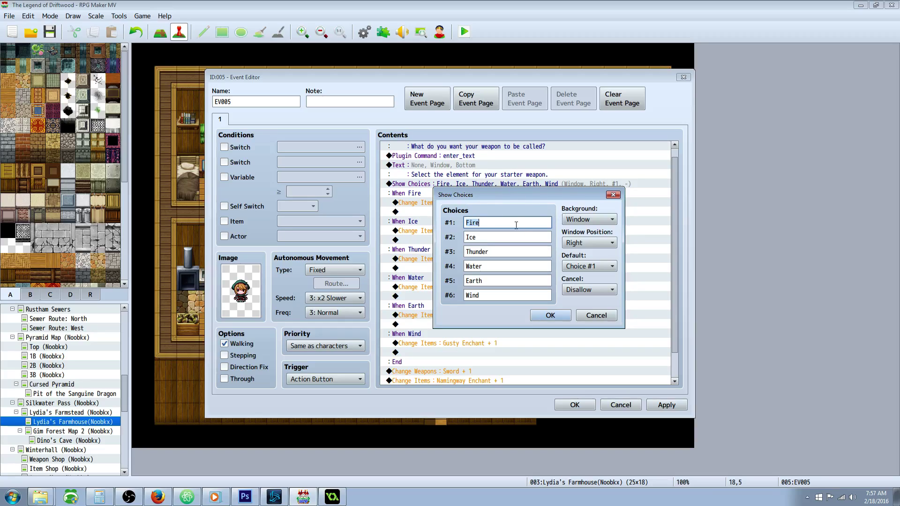
pyautogui.press('Tab')
pyautogui.press('Tab')
pyautogui.press('Tab')
pyautogui.press('Tab')
pyautogui.press('Tab')
pyautogui.press('Tab')
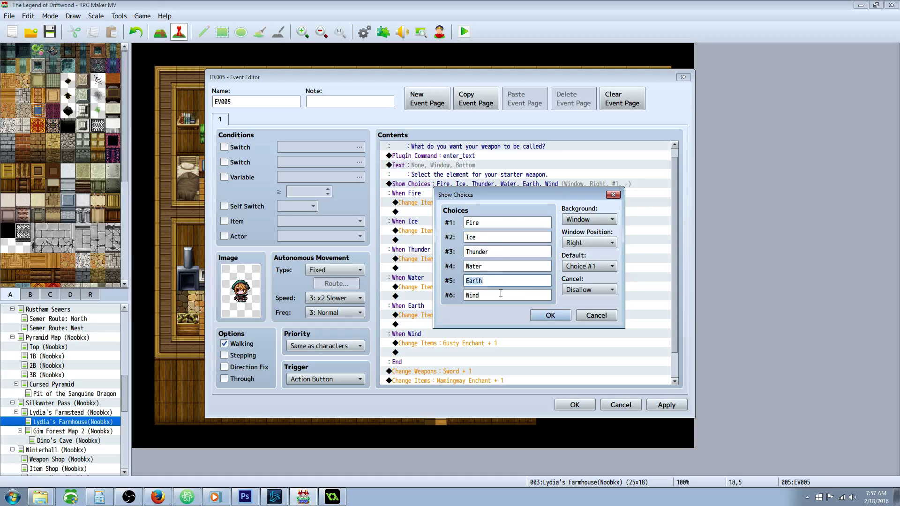
pyautogui.press('Return')
pyautogui.scroll(-3, 533, 278)
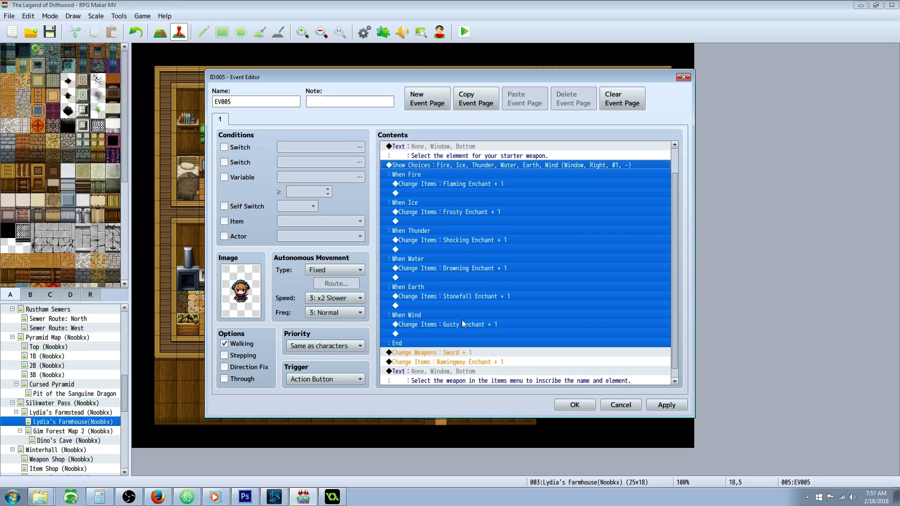
pyautogui.click(448, 183)
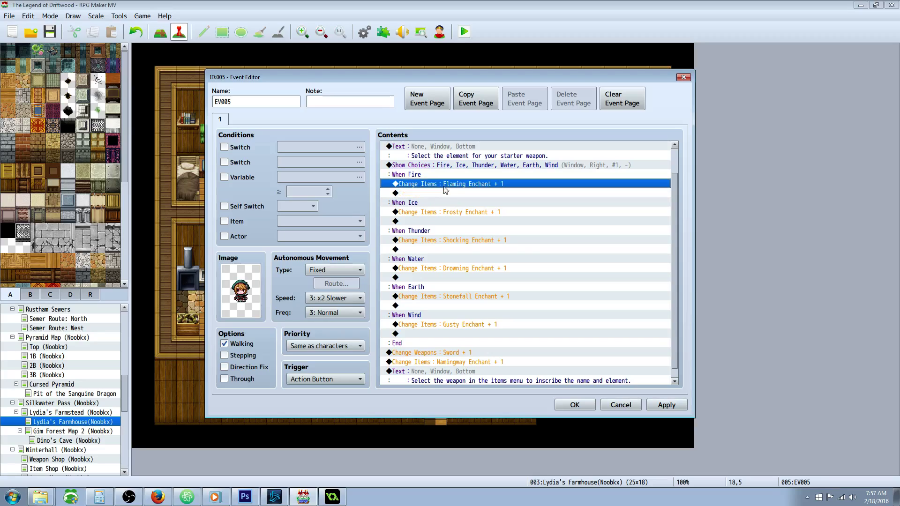
pyautogui.rightClick(445, 193)
pyautogui.click(459, 197)
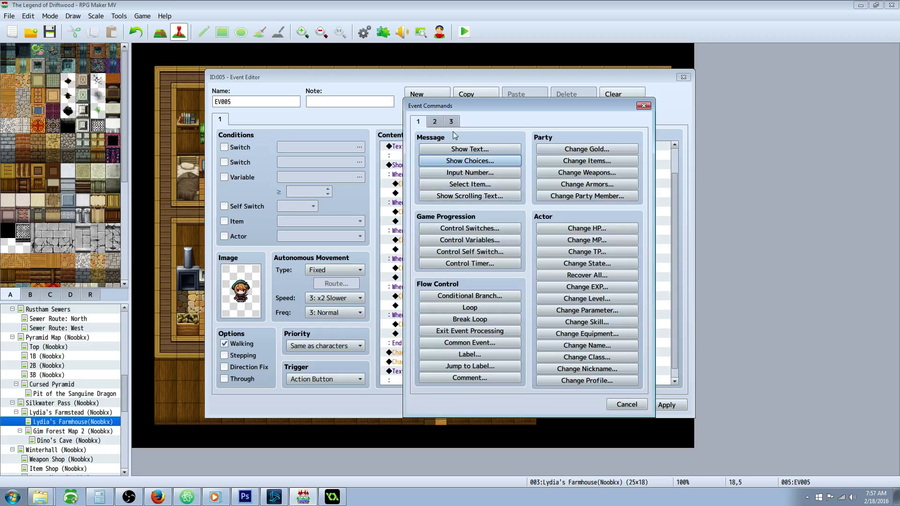
pyautogui.click(586, 161)
pyautogui.click(537, 220)
pyautogui.click(583, 315)
pyautogui.click(583, 315)
pyautogui.click(625, 405)
# Examine the enchant items in the choice branches and the weapon, naming item and text commands after them, then apply and close EV005.
pyautogui.click(463, 185)
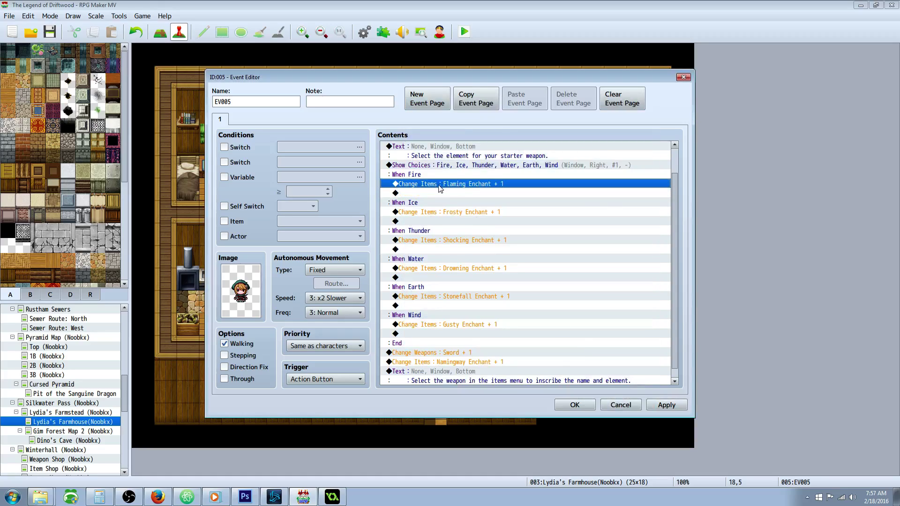
pyautogui.click(414, 177)
pyautogui.click(439, 212)
pyautogui.click(424, 207)
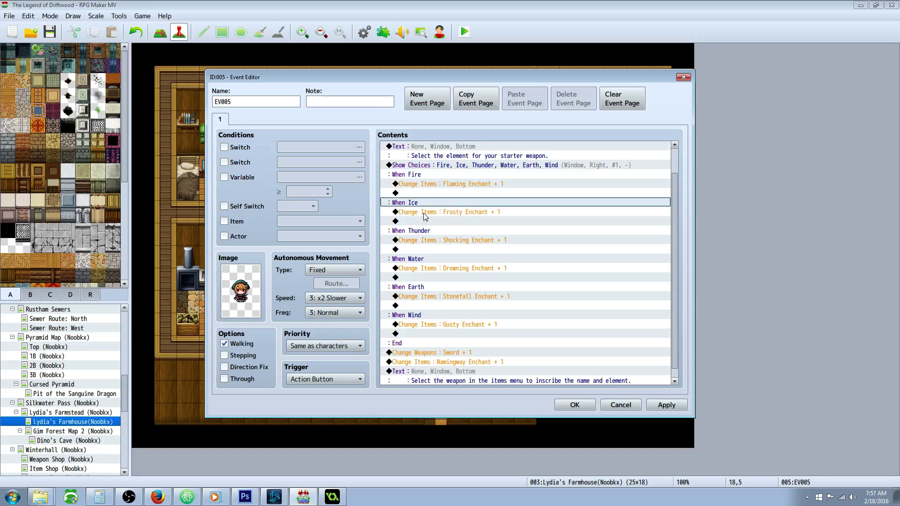
pyautogui.click(446, 239)
pyautogui.click(421, 231)
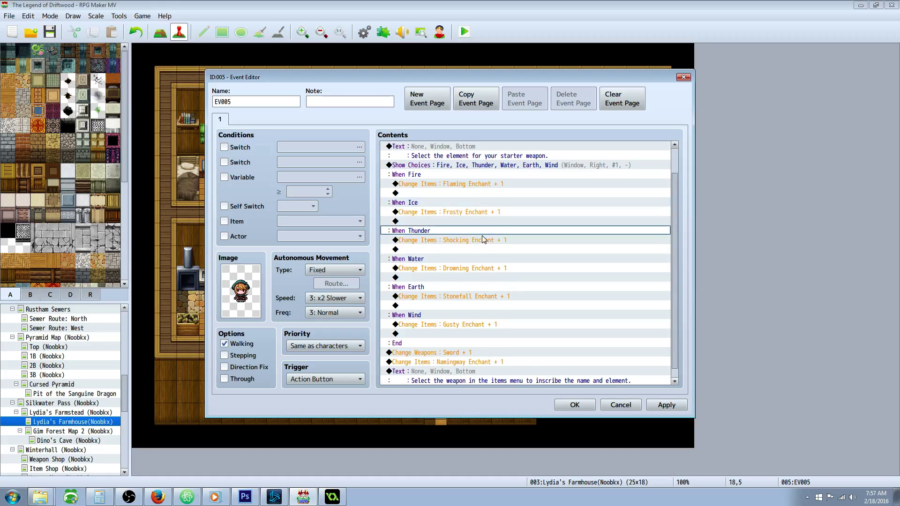
pyautogui.scroll(-1, 484, 240)
pyautogui.click(428, 344)
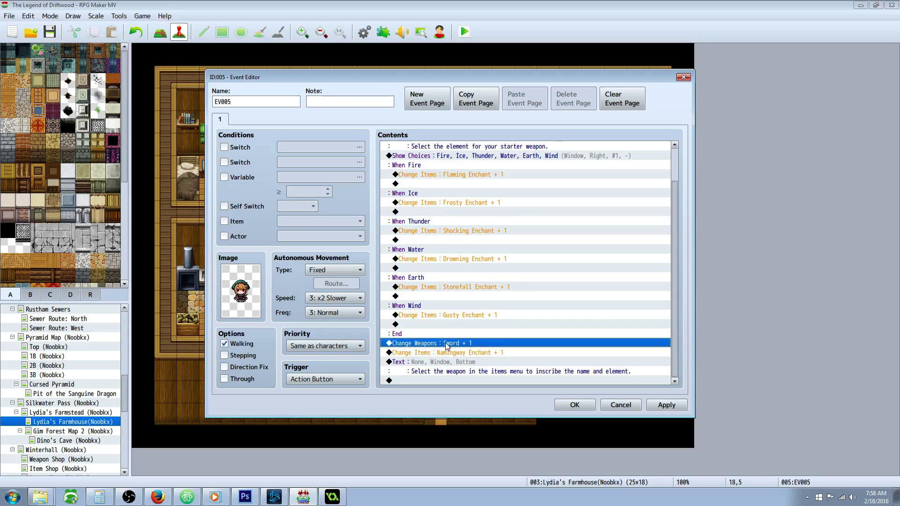
pyautogui.click(424, 352)
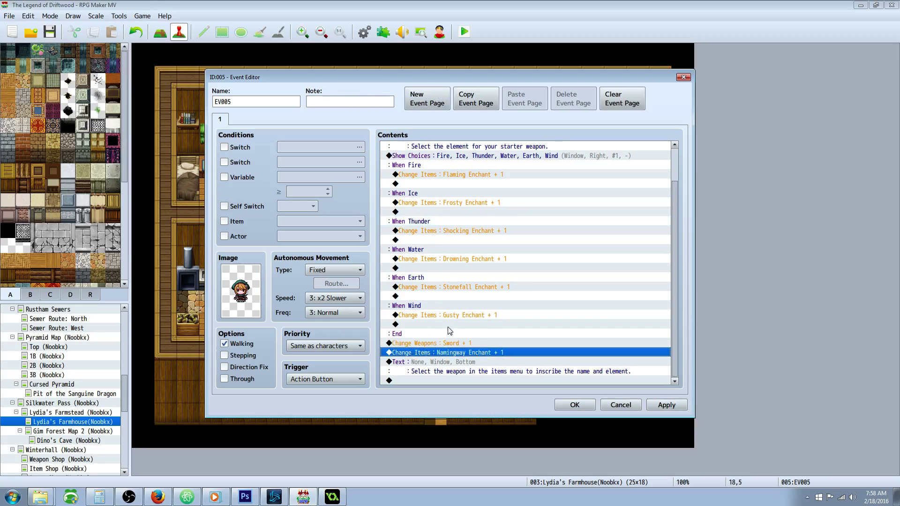
pyautogui.click(455, 363)
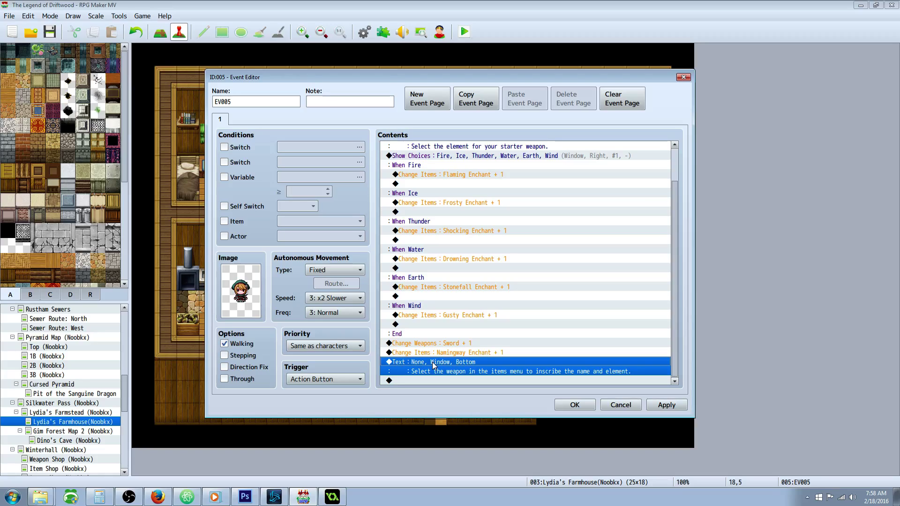
pyautogui.click(650, 403)
pyautogui.click(563, 406)
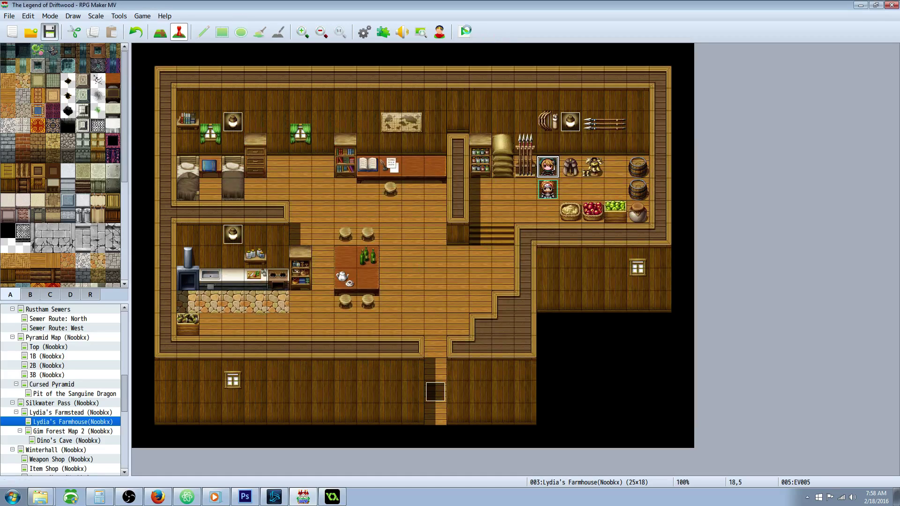
# Start a playtest of the game, maximize its window and advance past the weapon name question.
pyautogui.click(465, 31)
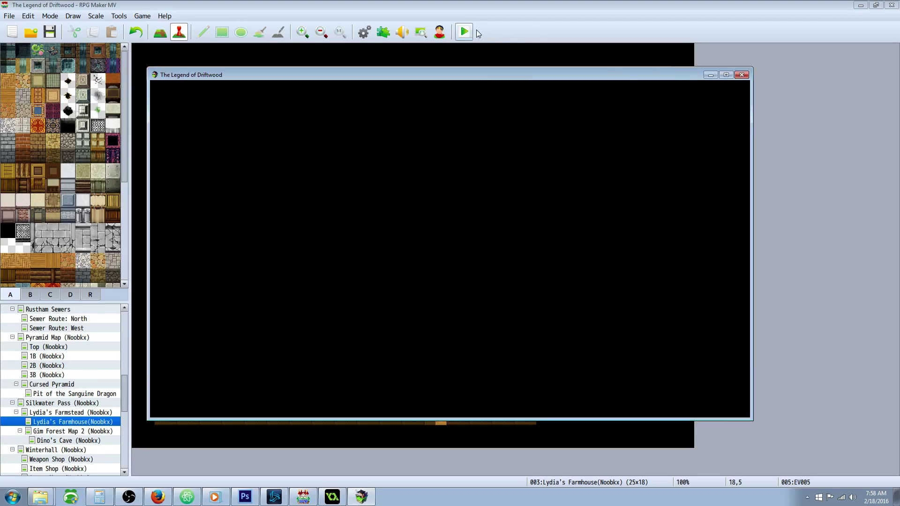
pyautogui.click(726, 74)
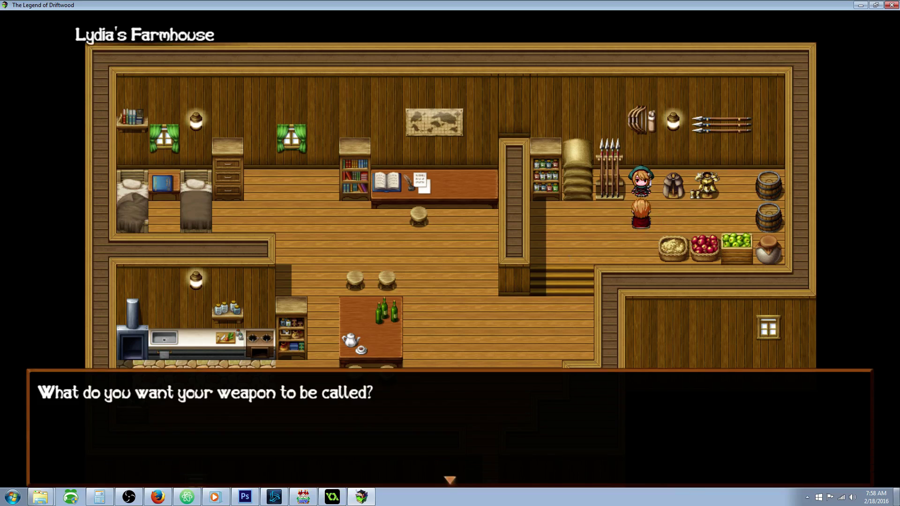
pyautogui.press('Return')
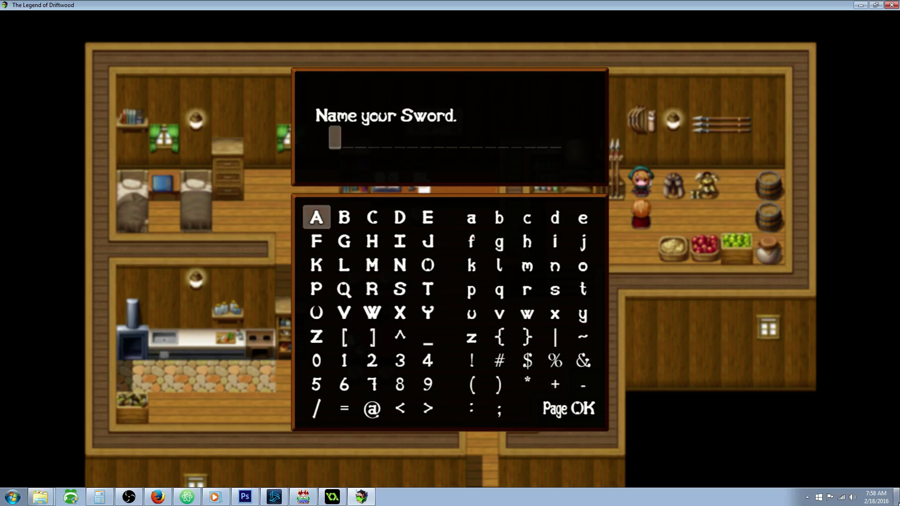
# Spell out "Blade of" followed by a space as the start of the sword's name.
pyautogui.doubleClick(357, 224)
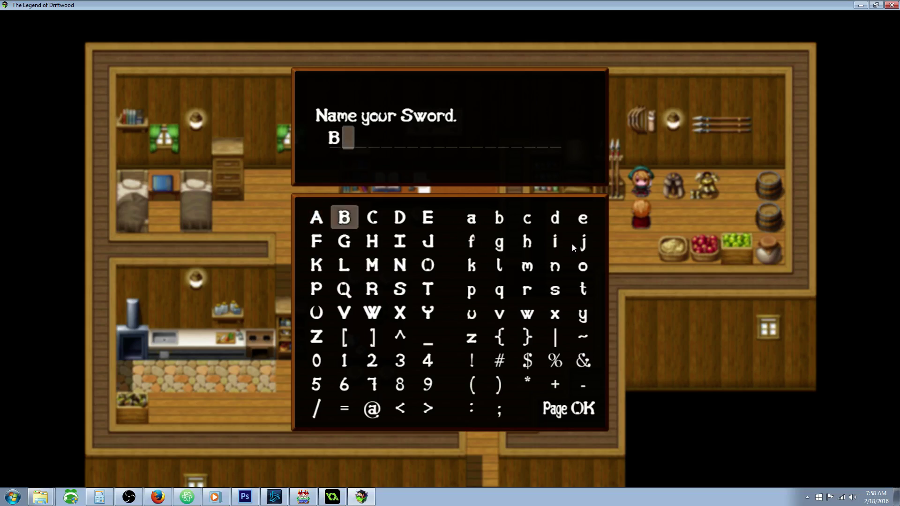
pyautogui.click(499, 266)
pyautogui.click(499, 266)
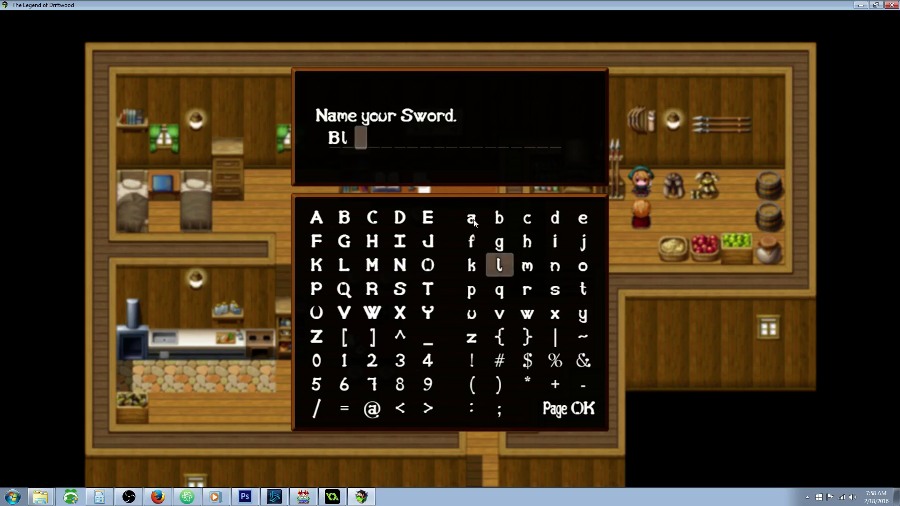
pyautogui.doubleClick(471, 218)
pyautogui.doubleClick(555, 218)
pyautogui.doubleClick(583, 218)
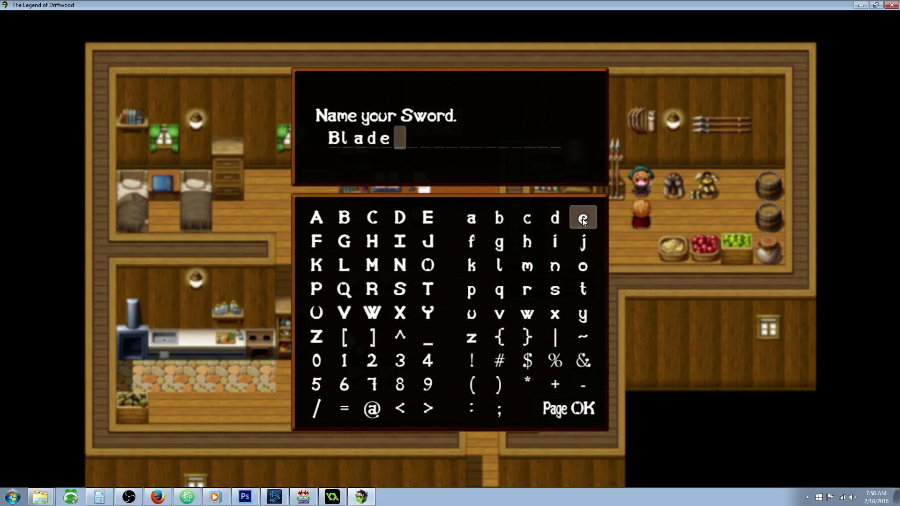
pyautogui.doubleClick(531, 406)
pyautogui.doubleClick(584, 272)
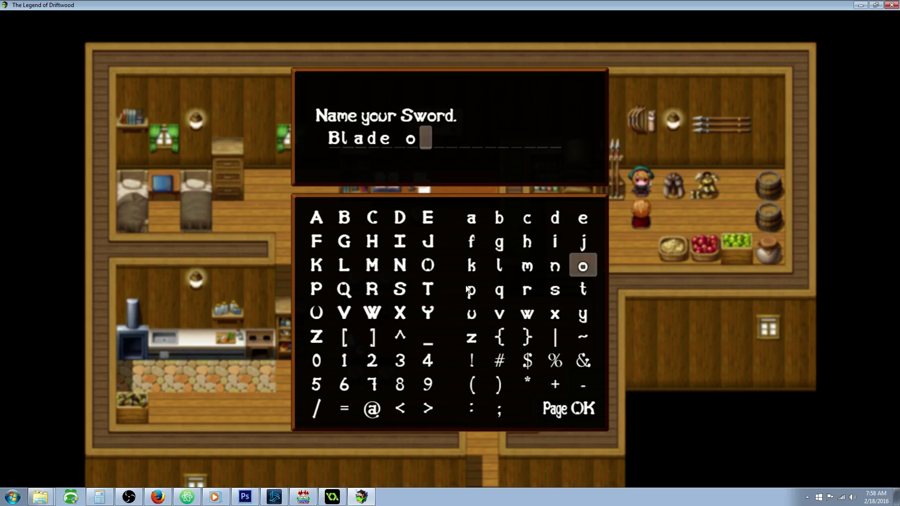
pyautogui.doubleClick(471, 241)
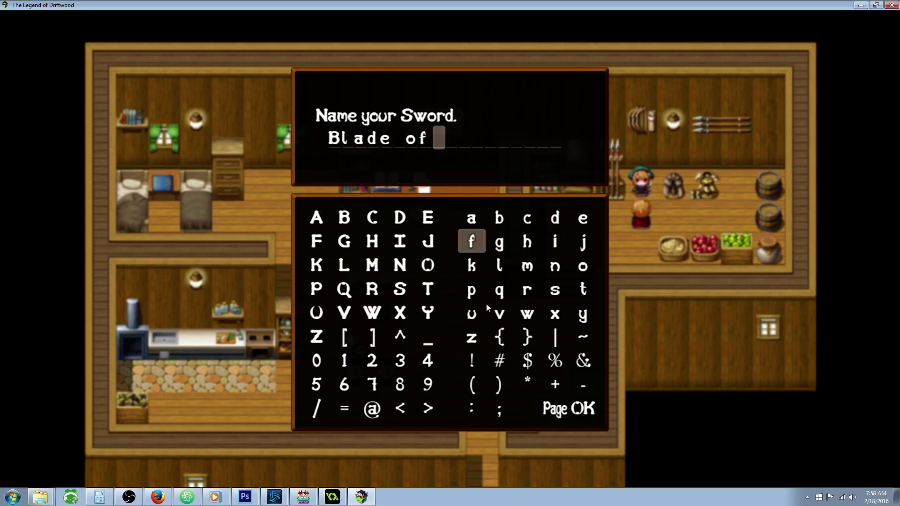
pyautogui.click(519, 418)
# Complete the sword's name as "Blade of Doom", removing the surplus letter, and confirm the name.
pyautogui.click(400, 217)
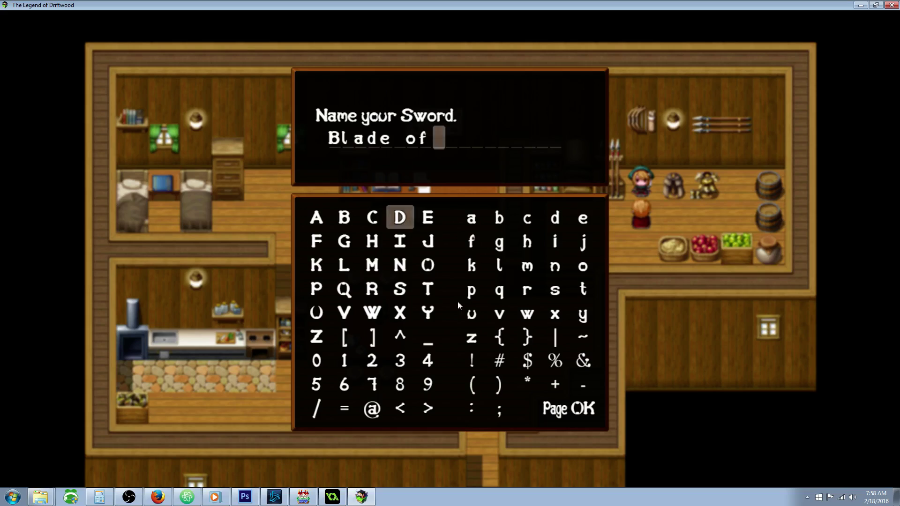
pyautogui.doubleClick(400, 217)
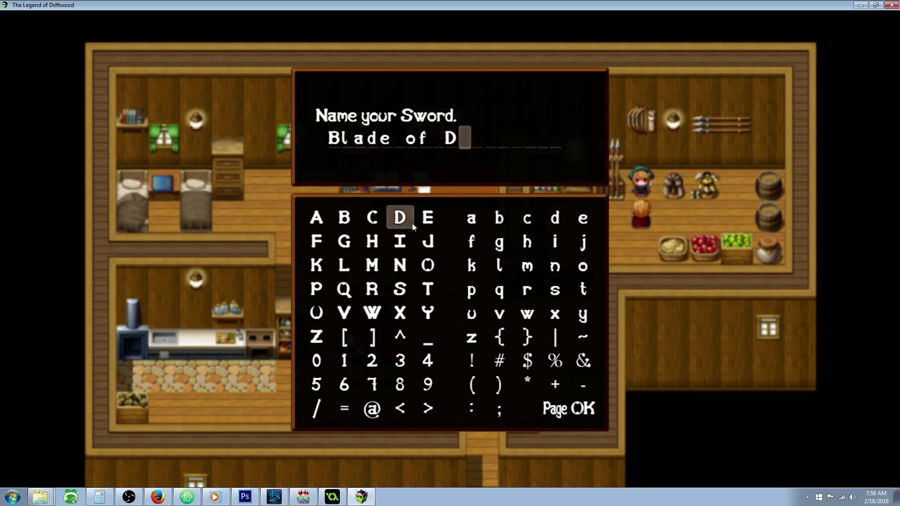
pyautogui.doubleClick(583, 266)
pyautogui.doubleClick(586, 269)
pyautogui.doubleClick(529, 267)
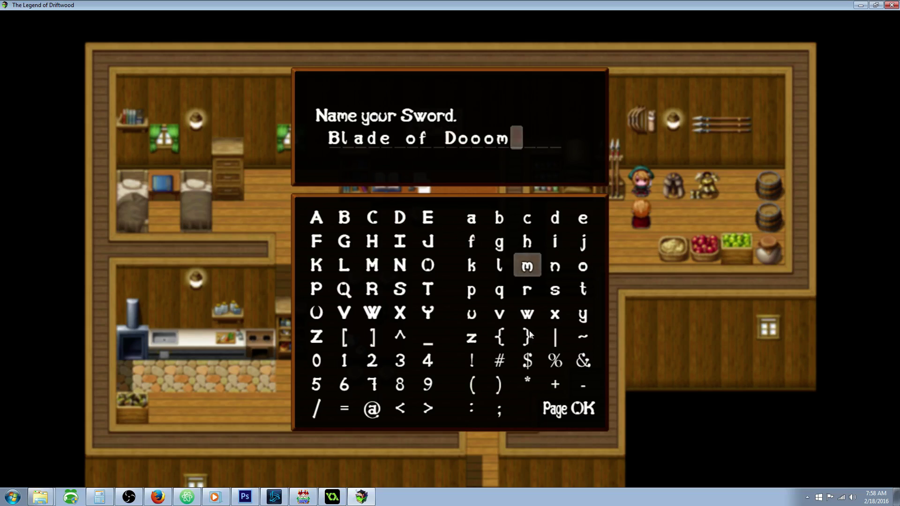
pyautogui.rightClick(532, 318)
pyautogui.rightClick(525, 401)
pyautogui.doubleClick(527, 266)
pyautogui.rightClick(527, 404)
pyautogui.click(588, 412)
pyautogui.click(589, 413)
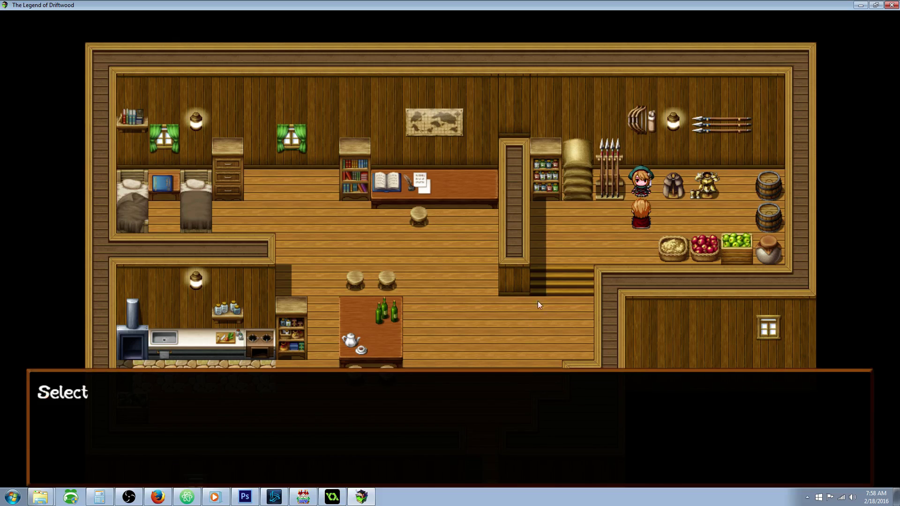
# Choose an element for the starter weapon and dismiss the closing message about inscribing it.
pyautogui.press('Down')
pyautogui.press('Down')
pyautogui.press('Down')
pyautogui.press('Return')
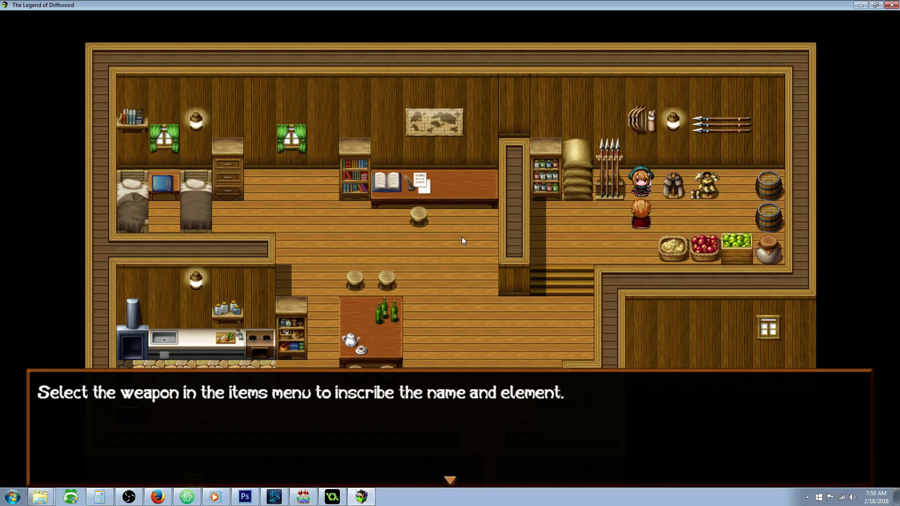
pyautogui.press('Return')
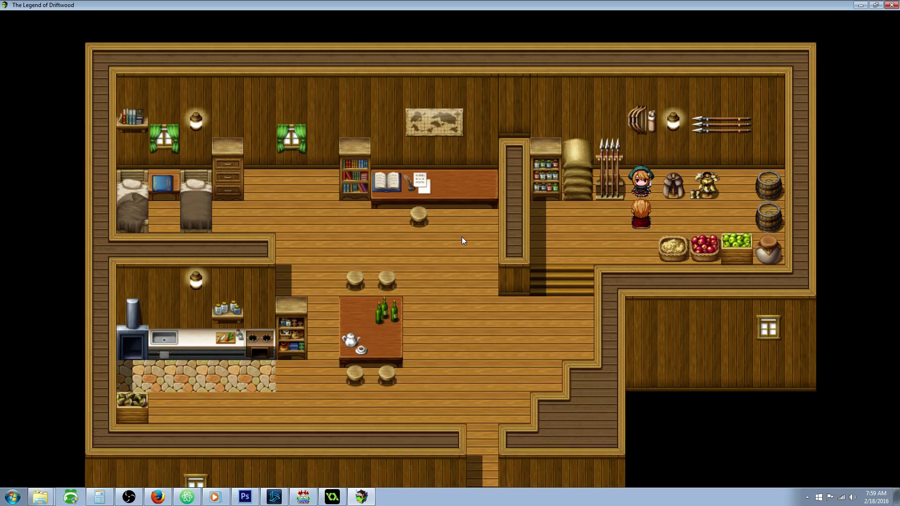
# Open the party's weapon list in the item menu and compare the Sword with the Knight's Sword.
pyautogui.press('Escape')
pyautogui.press('Return')
pyautogui.press('Down')
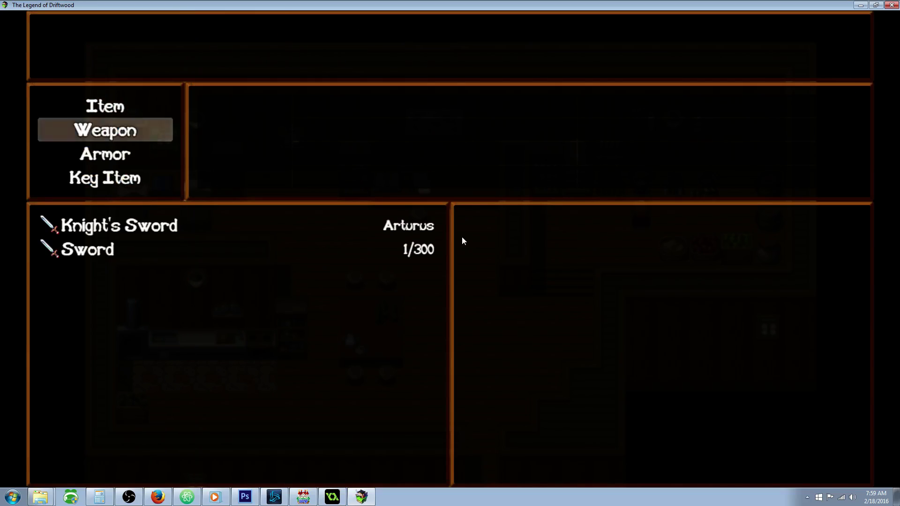
pyautogui.press('Return')
pyautogui.press('Down')
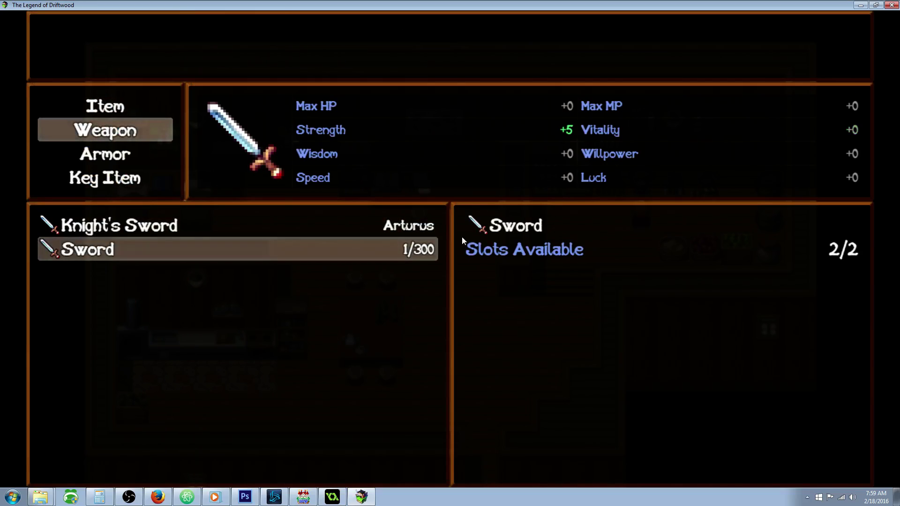
pyautogui.press('Up')
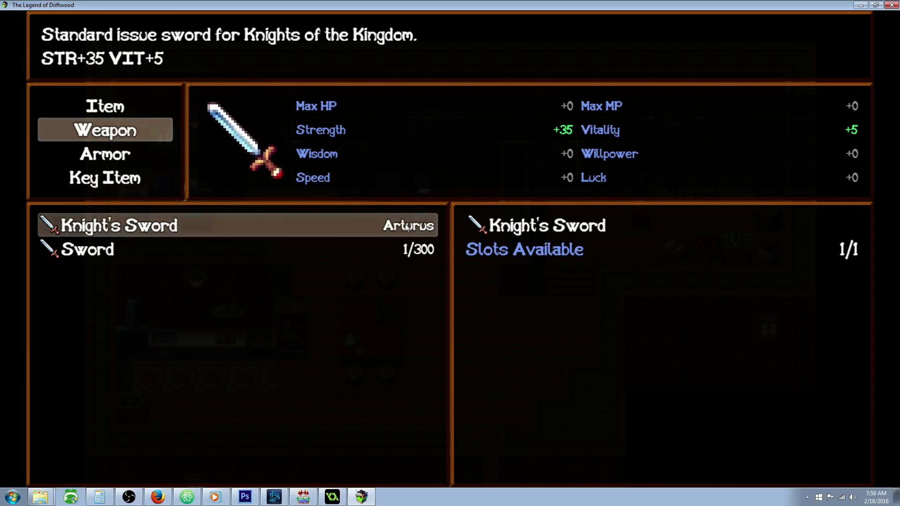
# Apply the Namingway Enchant and the Shocking Enchant to the unequipped Sword, and close the playtest.
pyautogui.click(119, 256)
pyautogui.click(119, 256)
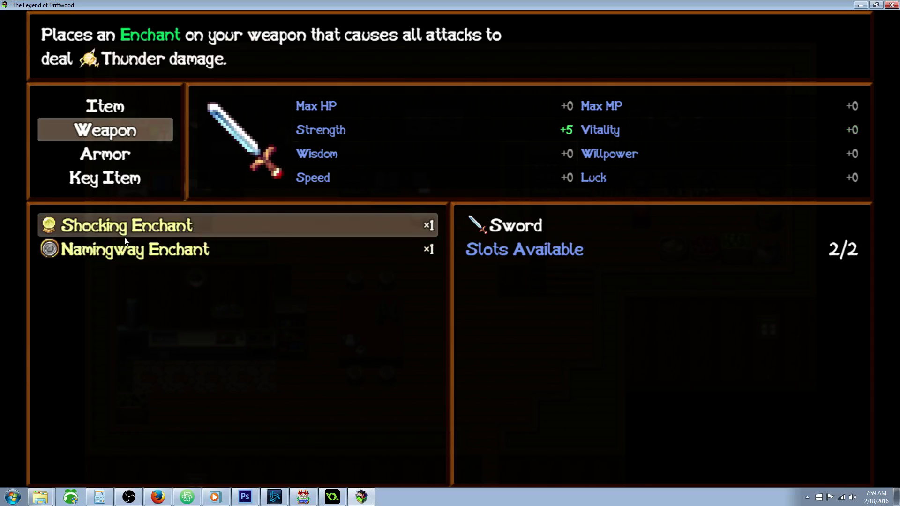
pyautogui.click(134, 250)
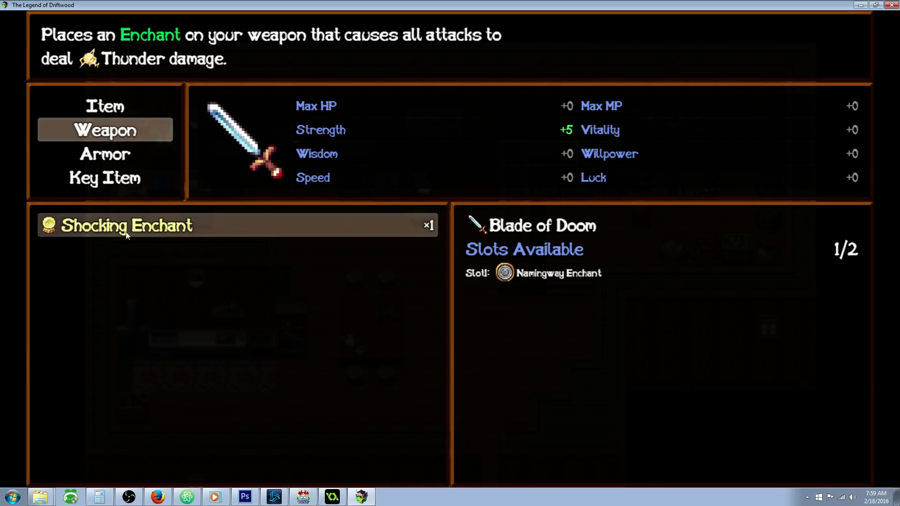
pyautogui.click(152, 227)
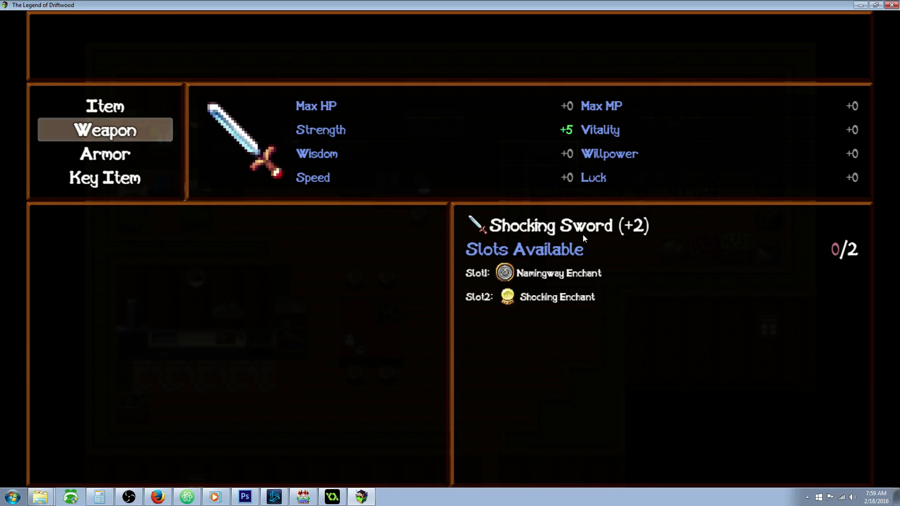
pyautogui.click(893, 5)
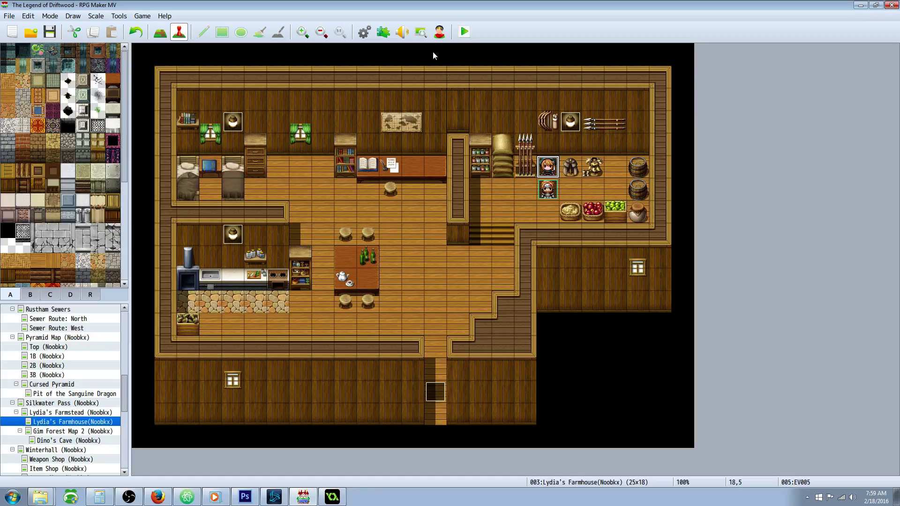
# Remove the line below the traits.push Eval from the Flaming Enchant item's note and apply the change.
pyautogui.click(359, 33)
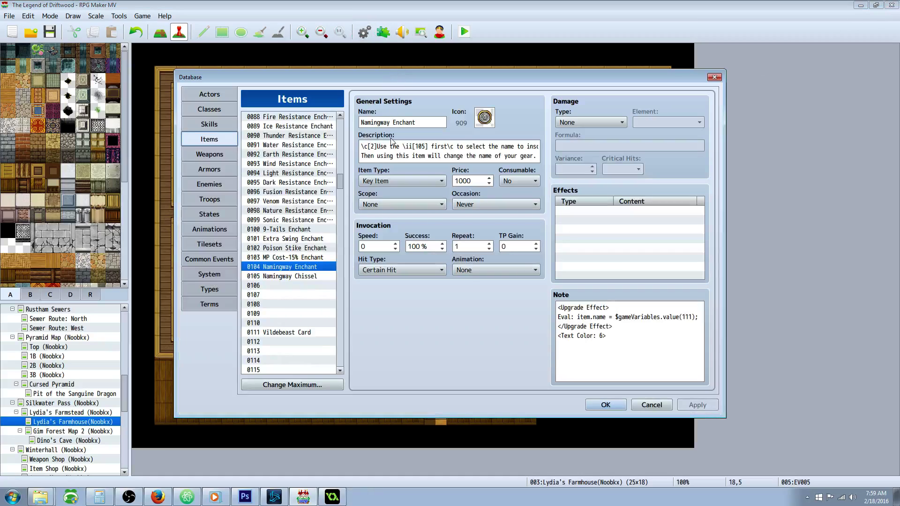
pyautogui.scroll(8, 334, 190)
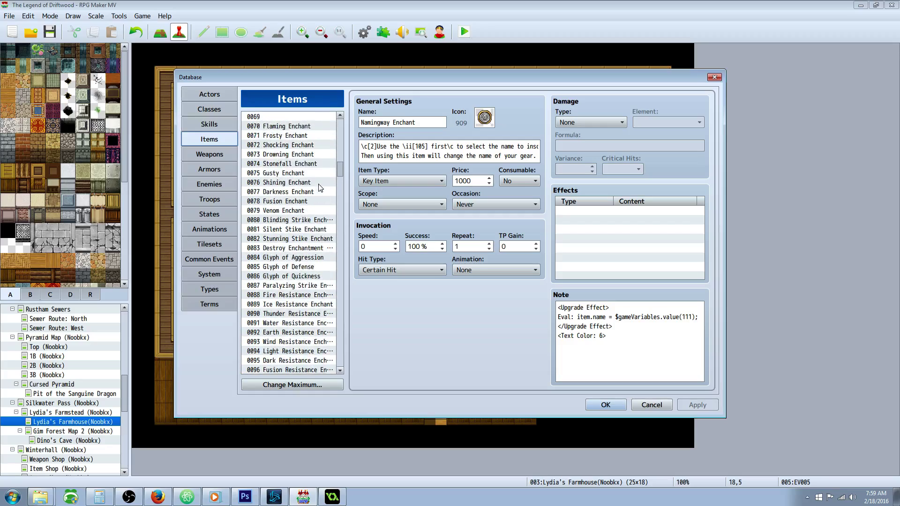
pyautogui.click(286, 182)
pyautogui.moveTo(609, 336); pyautogui.dragTo(541, 335)
pyautogui.press('Delete')
pyautogui.press('Delete')
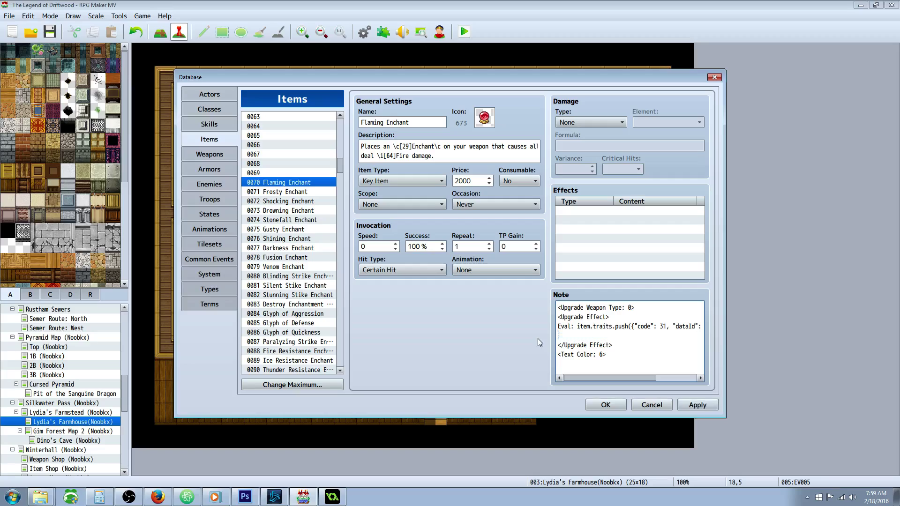
pyautogui.click(717, 406)
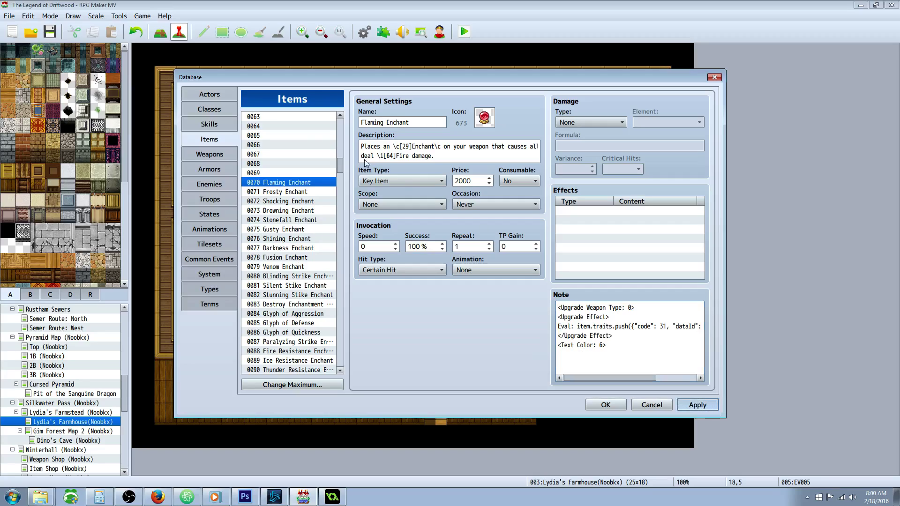
# Set the initial weapon of actor Arturus to Sword and accept the database changes.
pyautogui.click(213, 94)
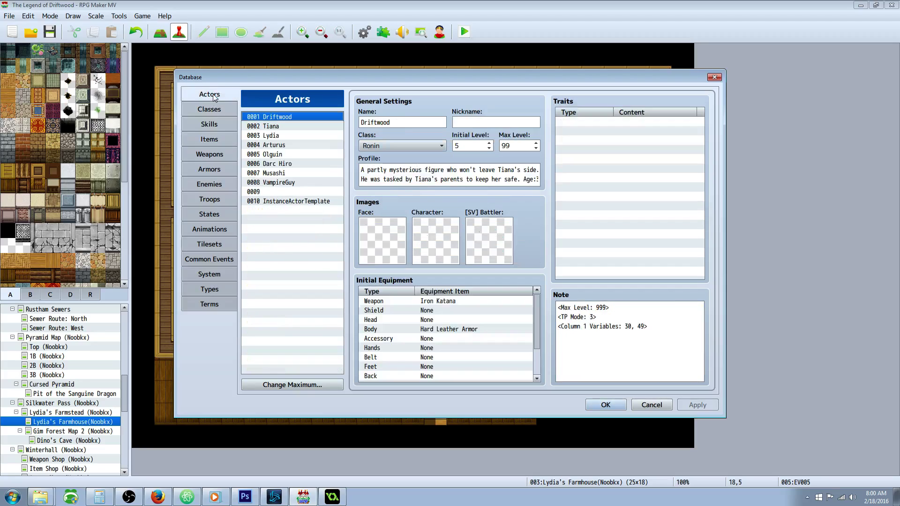
pyautogui.click(305, 145)
pyautogui.doubleClick(442, 302)
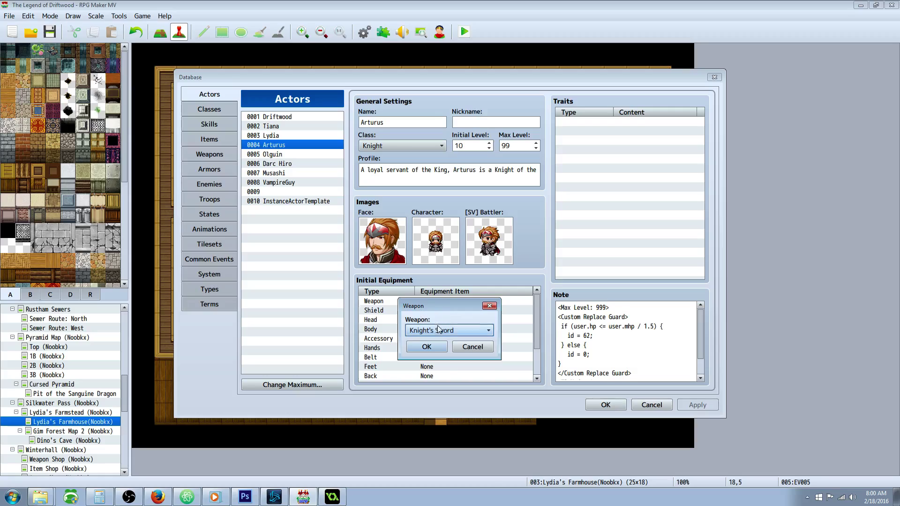
pyautogui.click(438, 330)
pyautogui.click(436, 312)
pyautogui.click(431, 348)
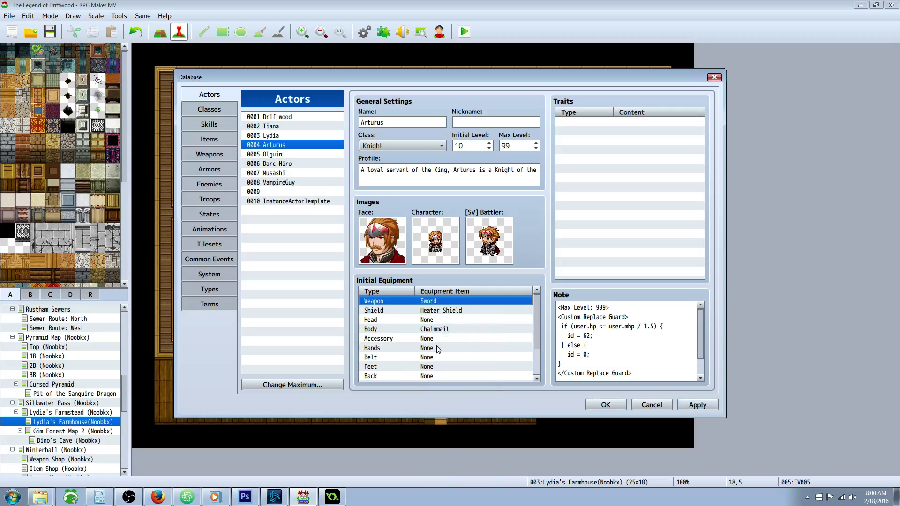
pyautogui.click(606, 403)
# Delete the Change Weapons: Sword + 1 command from event EV005 and confirm the event.
pyautogui.rightClick(551, 172)
pyautogui.click(562, 176)
pyautogui.scroll(-2, 456, 280)
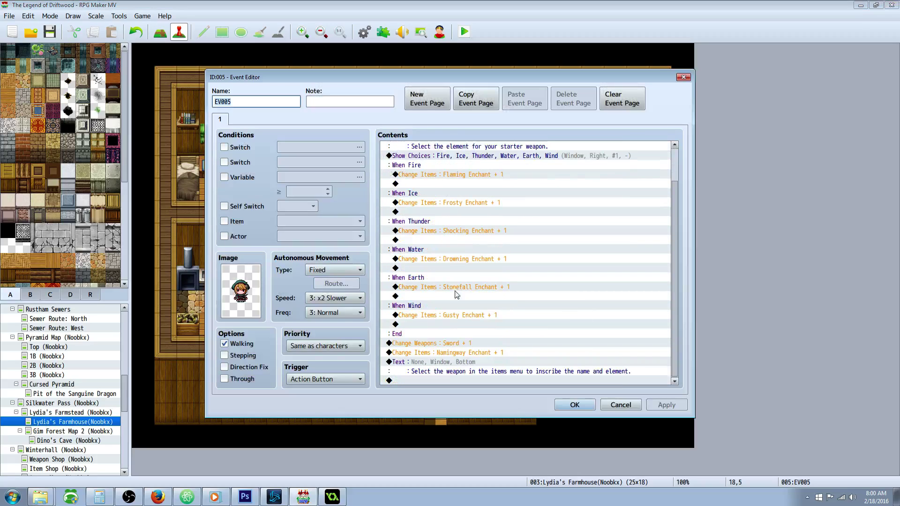
pyautogui.click(445, 342)
pyautogui.press('Delete')
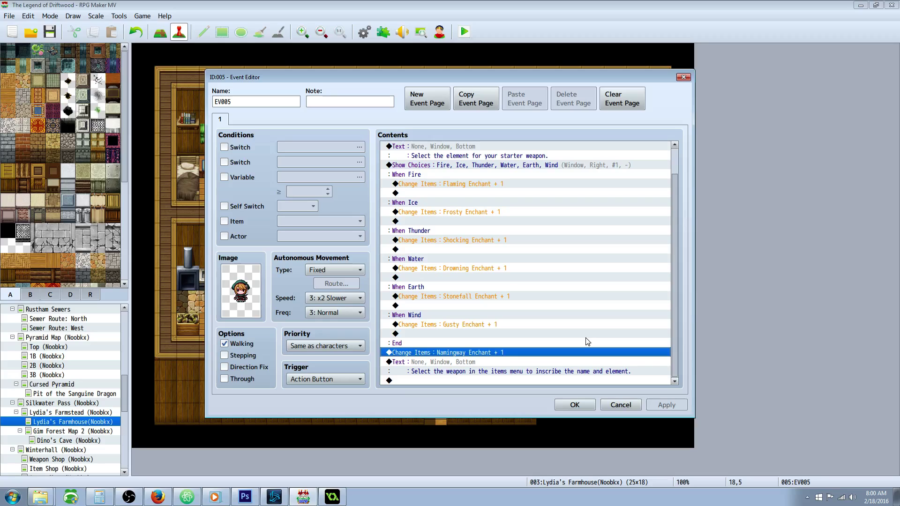
pyautogui.click(575, 405)
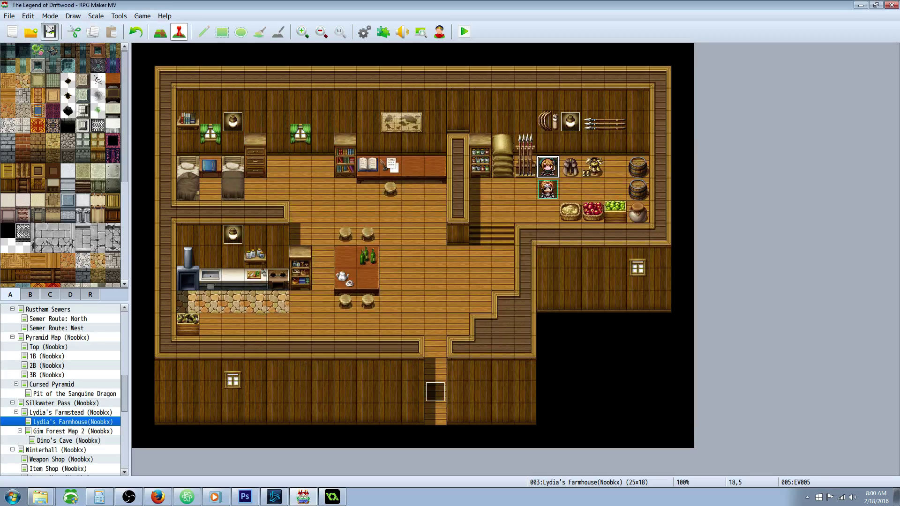
# Start a playtest in a maximized window, begin a new game and talk to the character to name the sword.
pyautogui.click(464, 32)
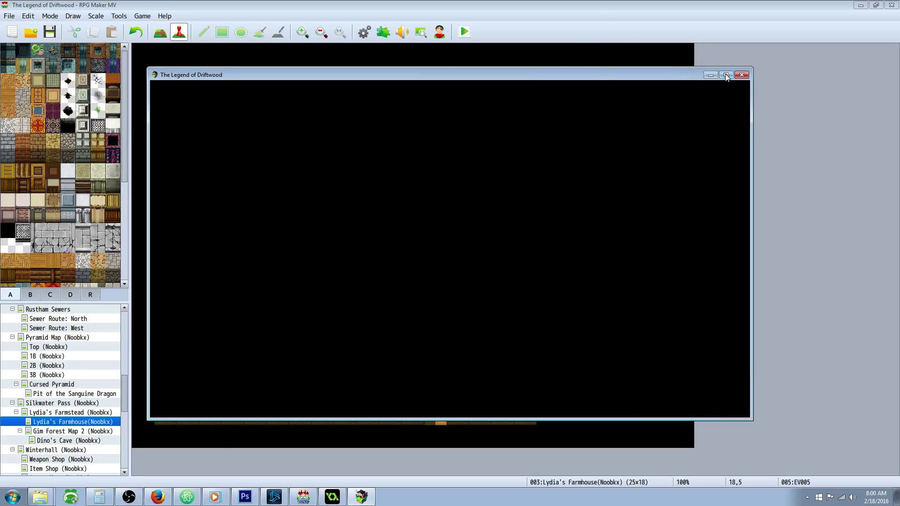
pyautogui.click(726, 76)
pyautogui.press('Up')
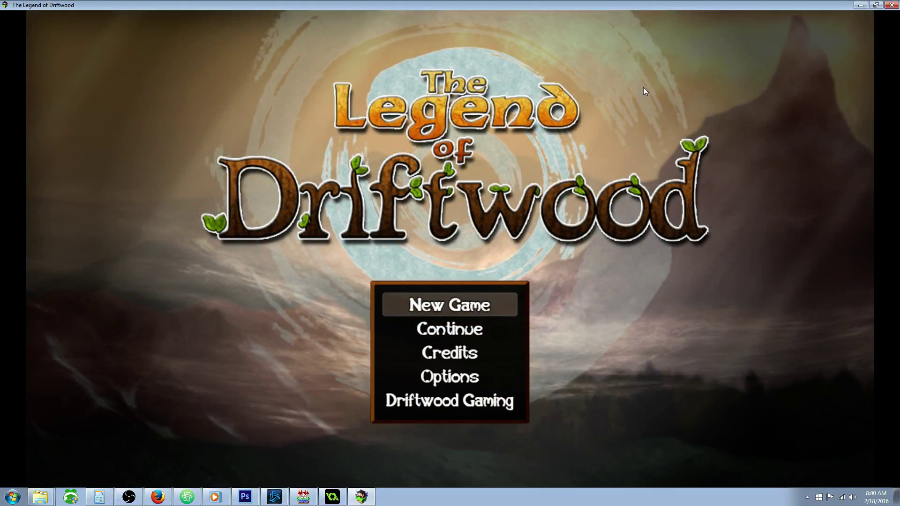
pyautogui.press('Return')
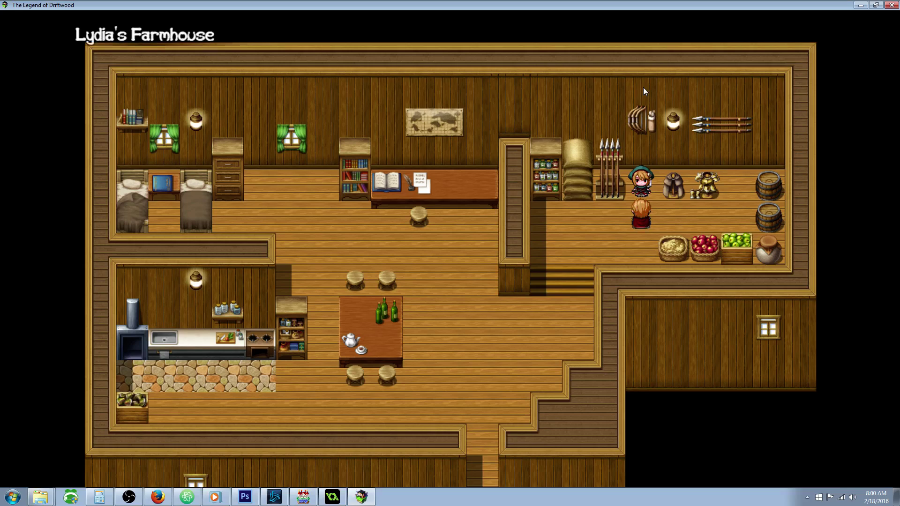
pyautogui.press('Return')
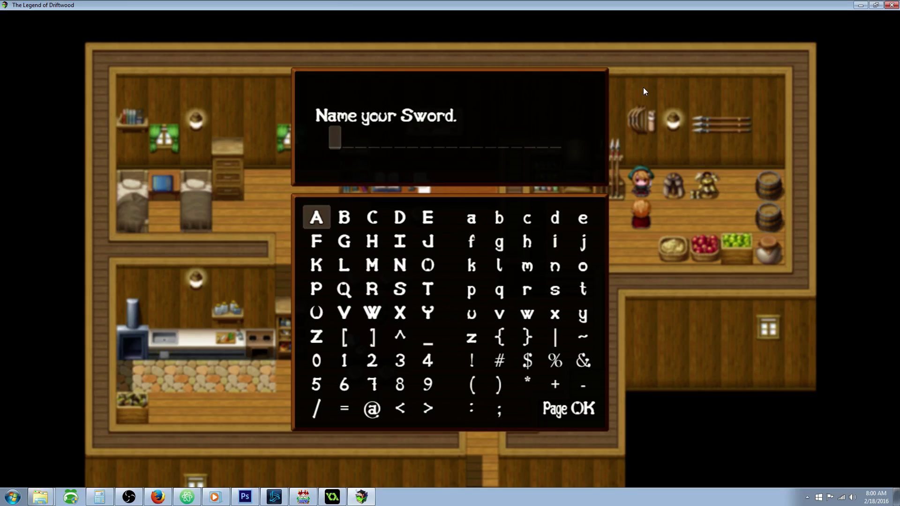
# Spell out "Blade" as the start of the sword's name.
pyautogui.click(345, 217)
pyautogui.click(346, 216)
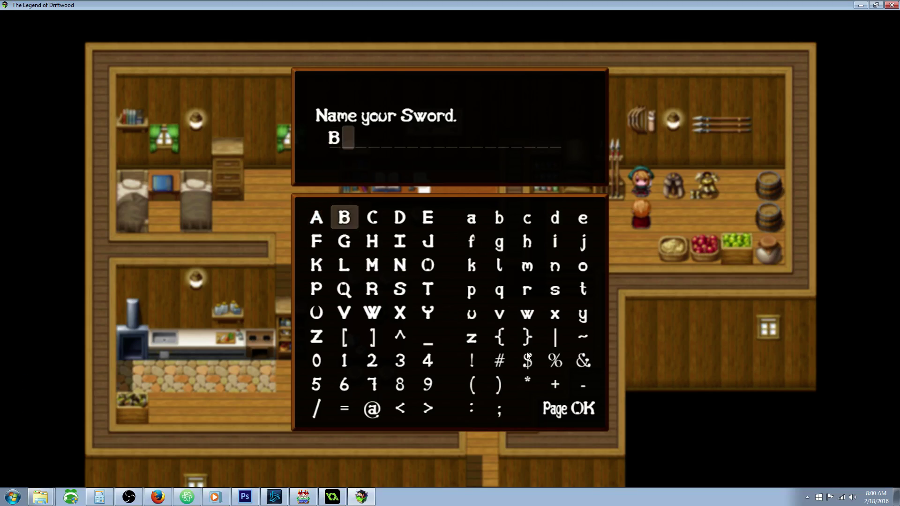
pyautogui.click(499, 265)
pyautogui.click(499, 265)
pyautogui.click(472, 219)
pyautogui.click(471, 219)
pyautogui.click(555, 218)
pyautogui.click(555, 218)
pyautogui.click(583, 218)
pyautogui.click(583, 219)
# Complete the sword's name with a "$" and confirm it.
pyautogui.click(522, 406)
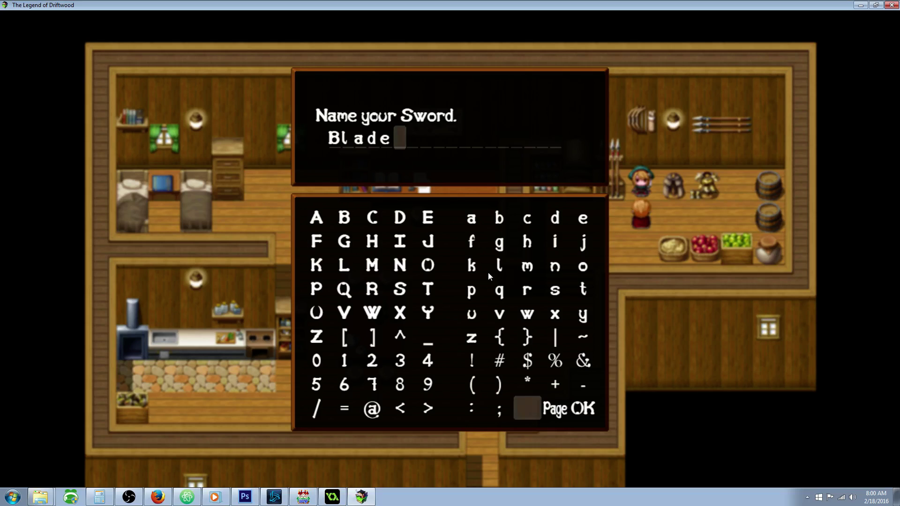
pyautogui.click(528, 360)
pyautogui.click(527, 360)
pyautogui.click(581, 409)
pyautogui.click(580, 408)
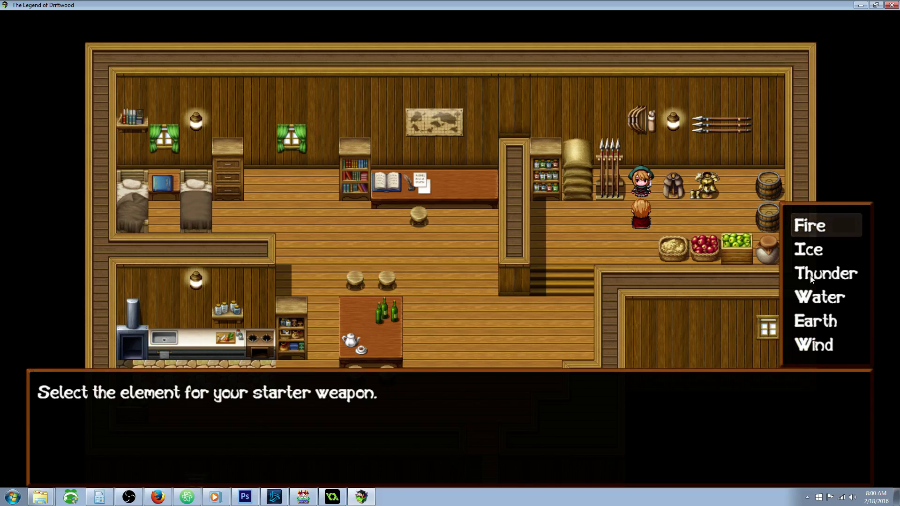
# Choose Fire as the starter weapon's element and open the weapon list in the item menu.
pyautogui.click(809, 226)
pyautogui.click(401, 274)
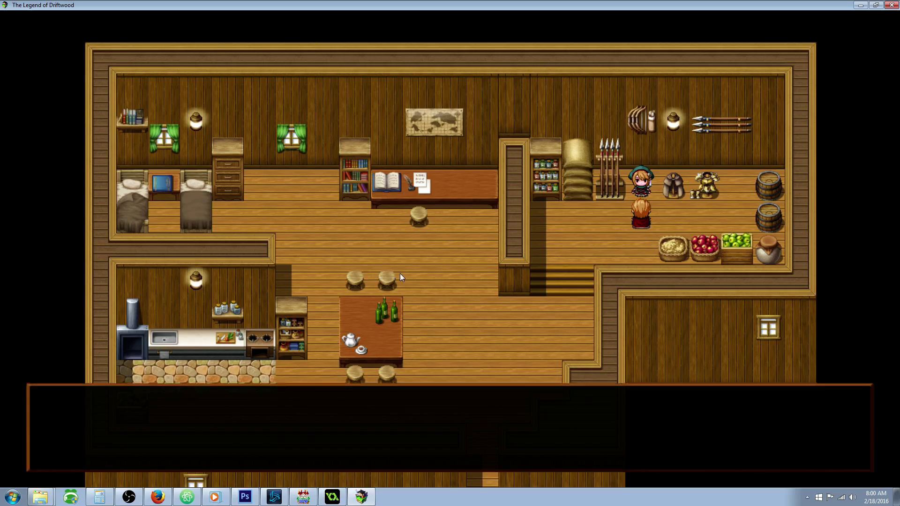
pyautogui.press('Escape')
pyautogui.press('Return')
pyautogui.press('Down')
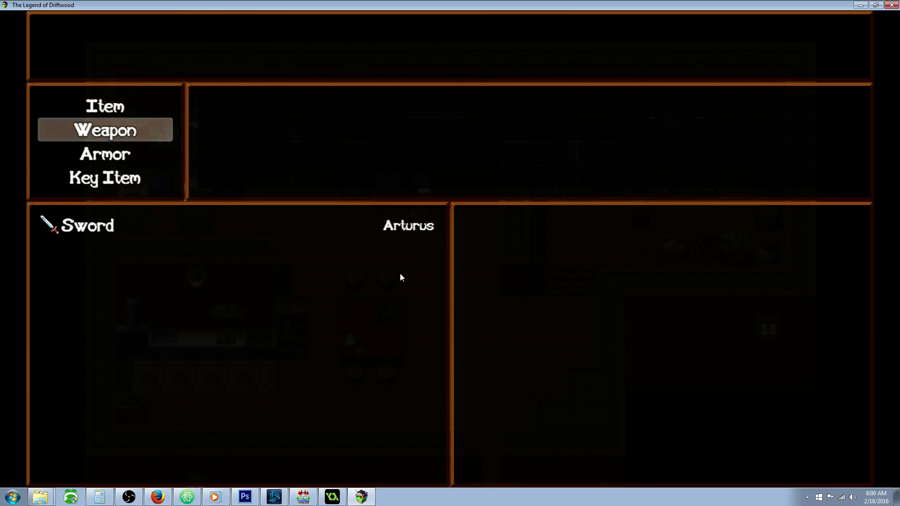
# Apply the Namingway Enchant and the Flaming Enchant to the equipped Sword, and close the playtest.
pyautogui.press('Return')
pyautogui.press('Return')
pyautogui.press('Down')
pyautogui.press('Return')
pyautogui.press('Down')
pyautogui.press('Up')
pyautogui.press('Down')
pyautogui.press('Return')
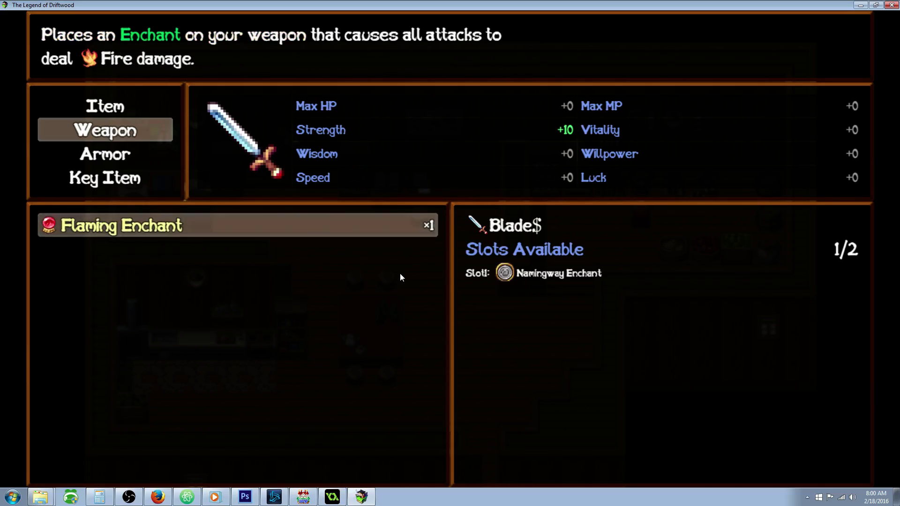
pyautogui.press('Return')
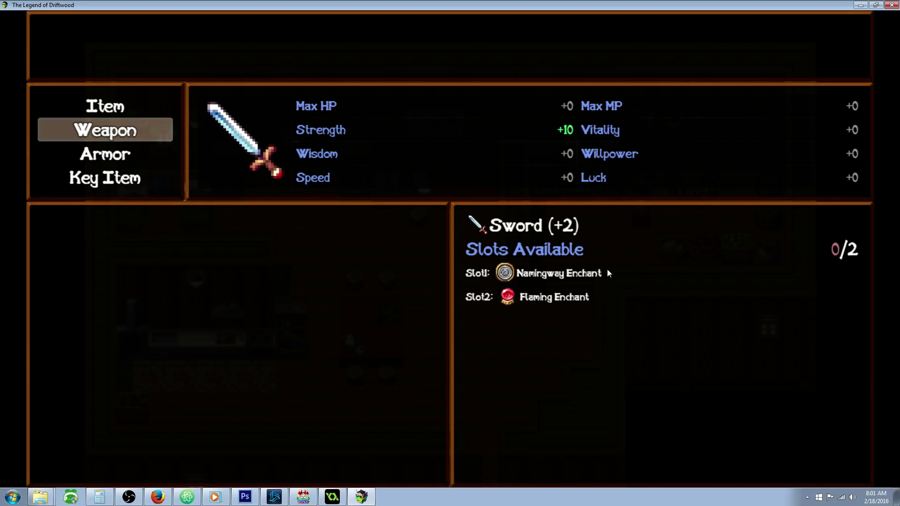
pyautogui.click(894, 5)
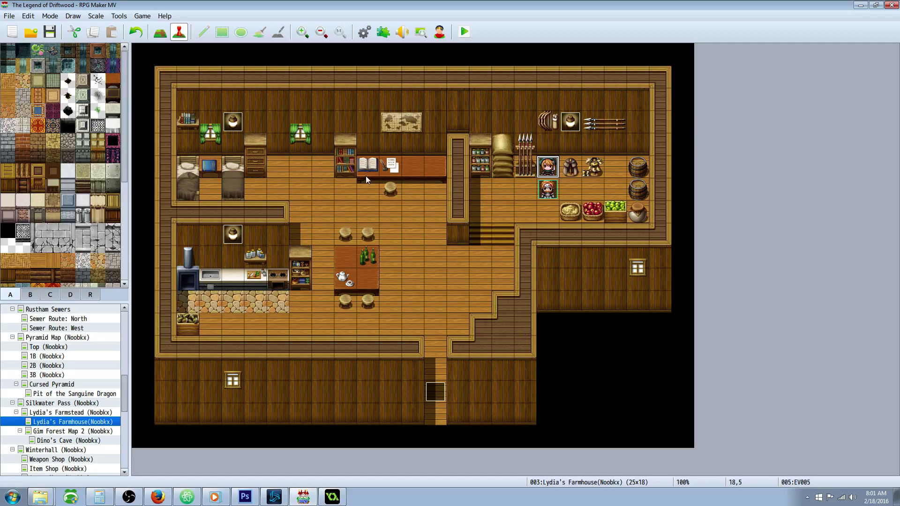
# Copy the line "Eval: item.name = $gameVariables.value(111);" from the Namingway Enchant item's note in the database.
pyautogui.click(365, 31)
pyautogui.click(211, 140)
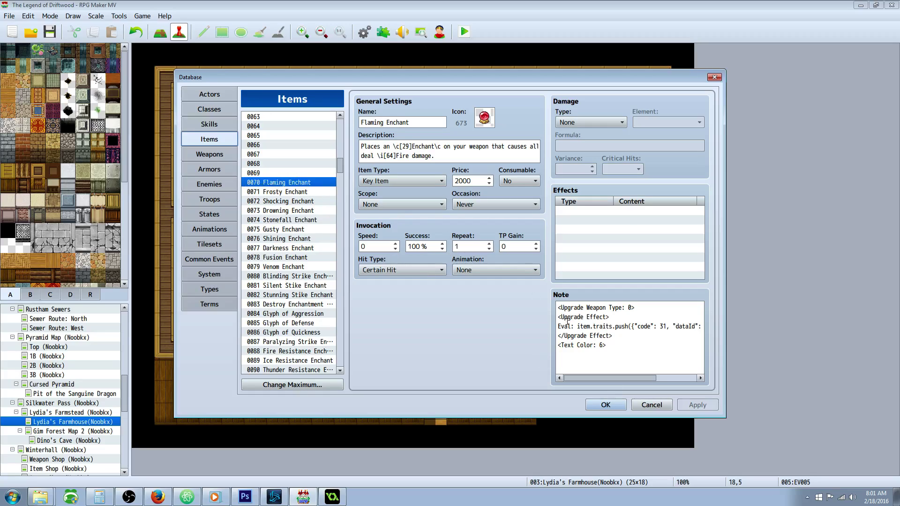
pyautogui.moveTo(339, 165); pyautogui.dragTo(341, 183)
pyautogui.click(291, 214)
pyautogui.moveTo(557, 308); pyautogui.dragTo(751, 321)
pyautogui.hotkey('ctrl', 'c')
pyautogui.click(558, 318)
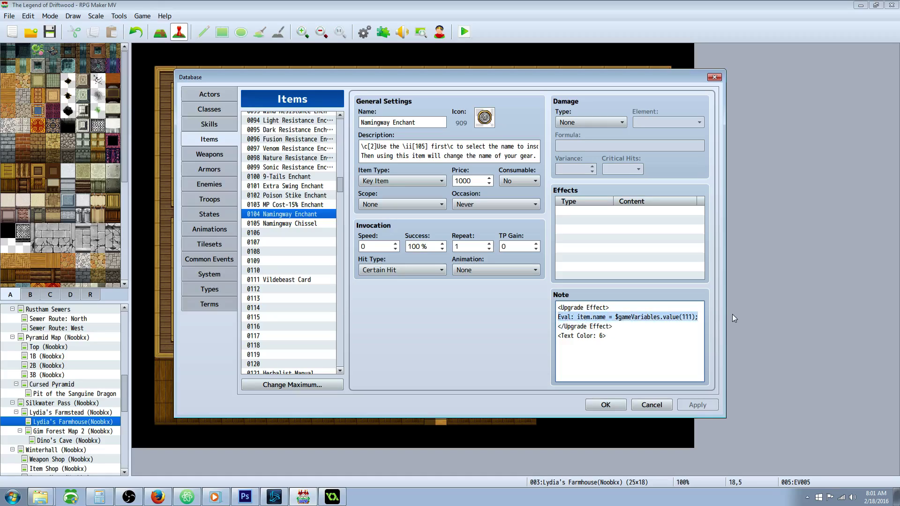
# Paste the copied item.name line below the traits.push line in the Flaming Enchant's note and accept the database changes.
pyautogui.moveTo(340, 191); pyautogui.dragTo(342, 170)
pyautogui.click(310, 164)
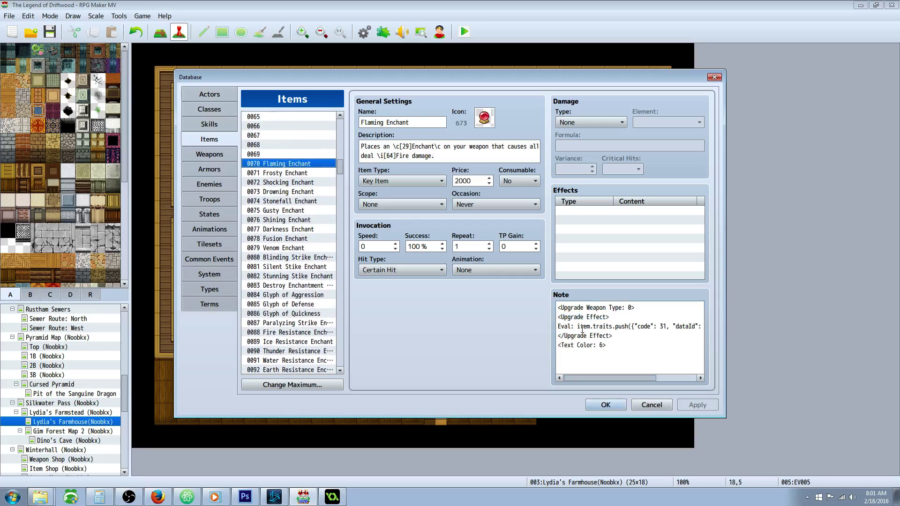
pyautogui.click(559, 335)
pyautogui.press('Return')
pyautogui.press('Up')
pyautogui.hotkey('ctrl', 'v')
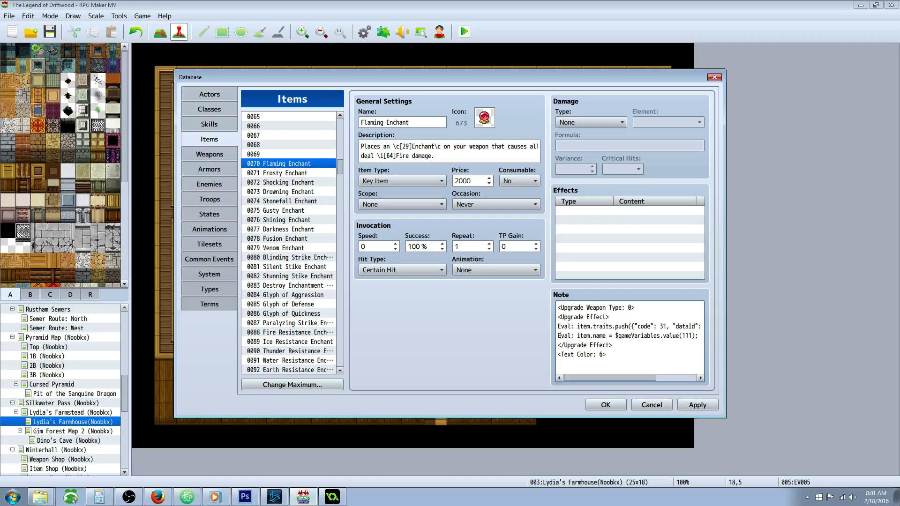
pyautogui.moveTo(606, 328); pyautogui.dragTo(691, 328)
pyautogui.moveTo(664, 377); pyautogui.dragTo(624, 377)
pyautogui.moveTo(587, 336); pyautogui.dragTo(700, 335)
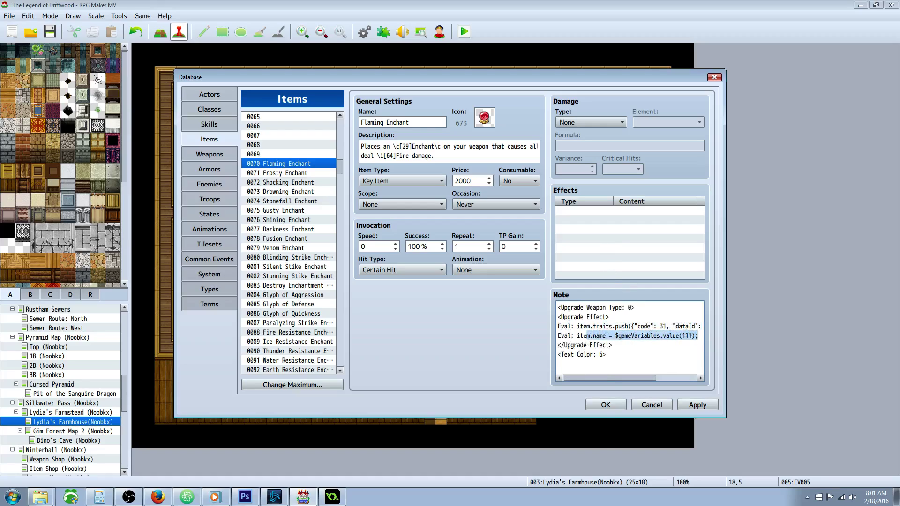
pyautogui.click(604, 406)
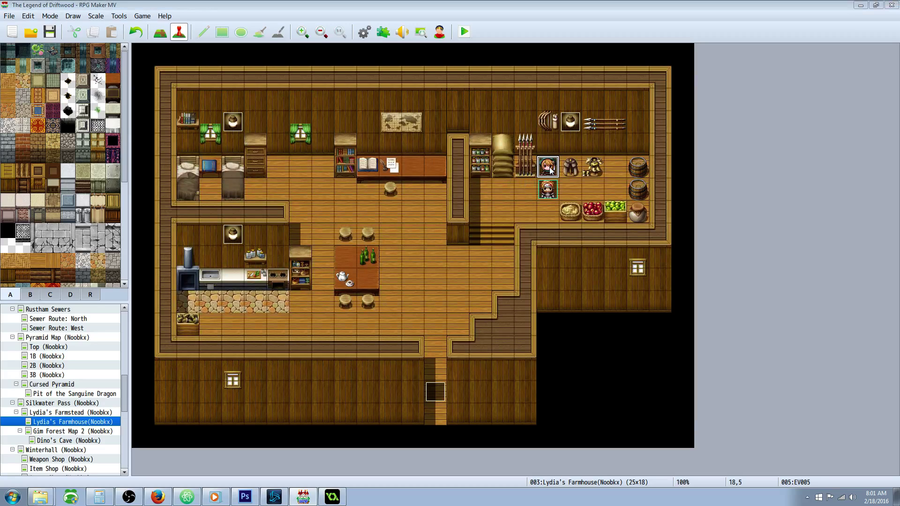
# Delete the Namingway Enchant item change from the farmhouse event EV005, keep the elemental enchant commands, and accept the event changes.
pyautogui.doubleClick(551, 170)
pyautogui.scroll(-1, 454, 349)
pyautogui.click(453, 352)
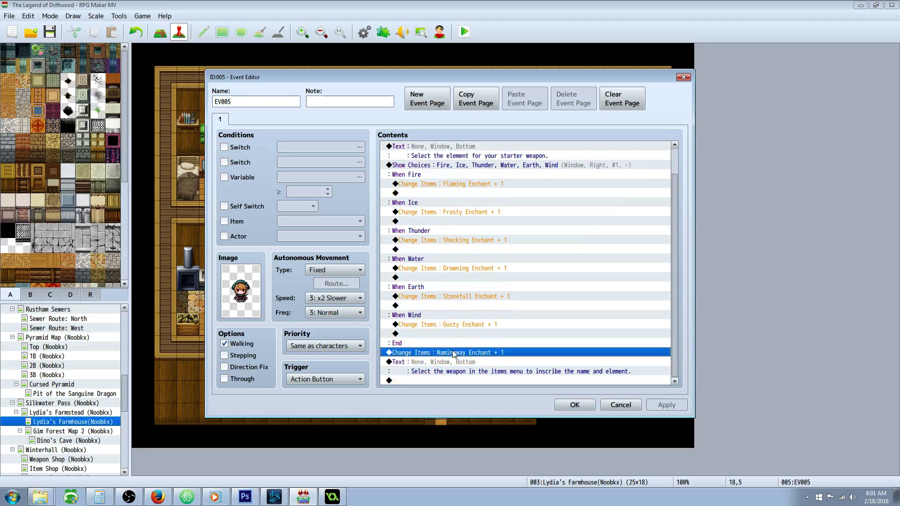
pyautogui.press('Delete')
pyautogui.click(443, 194)
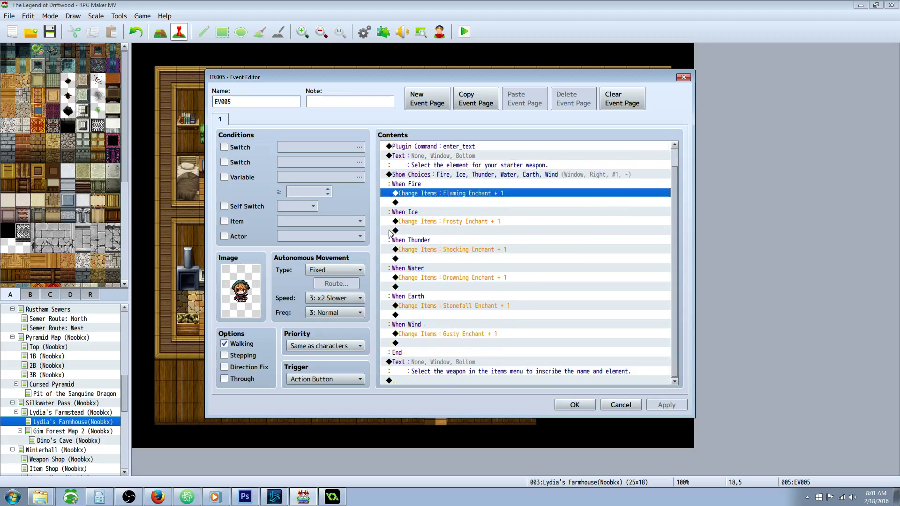
pyautogui.click(463, 222)
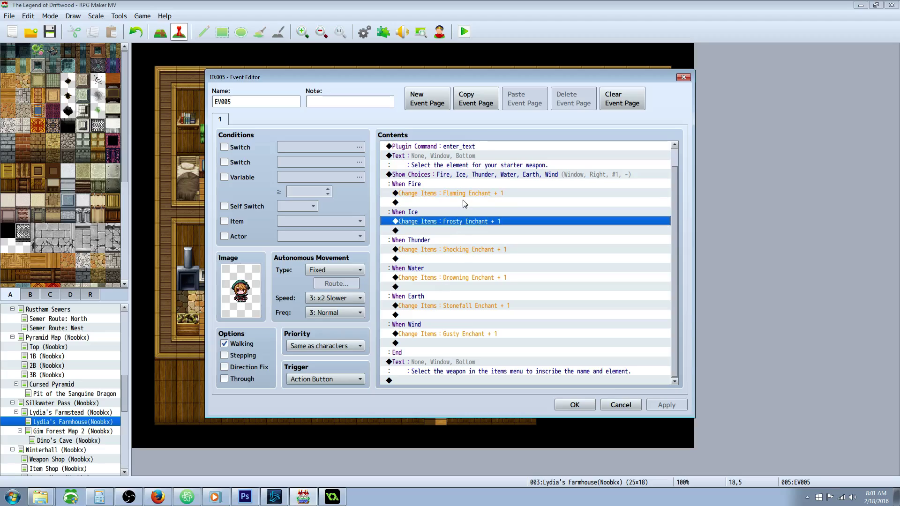
pyautogui.click(463, 193)
pyautogui.click(457, 224)
pyautogui.click(462, 251)
pyautogui.click(461, 278)
pyautogui.click(565, 405)
# Save the project, start a playtest and trigger the weapon naming event in Lydia's Farmhouse.
pyautogui.click(49, 32)
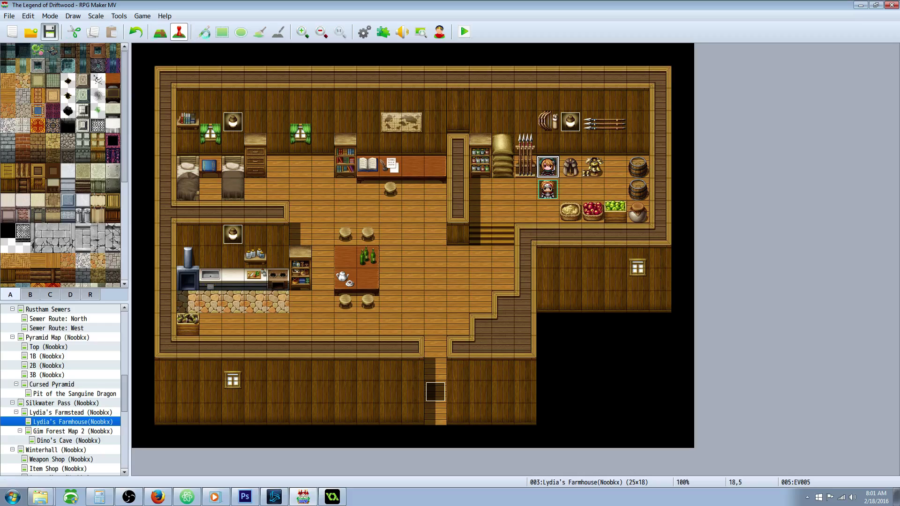
pyautogui.click(464, 32)
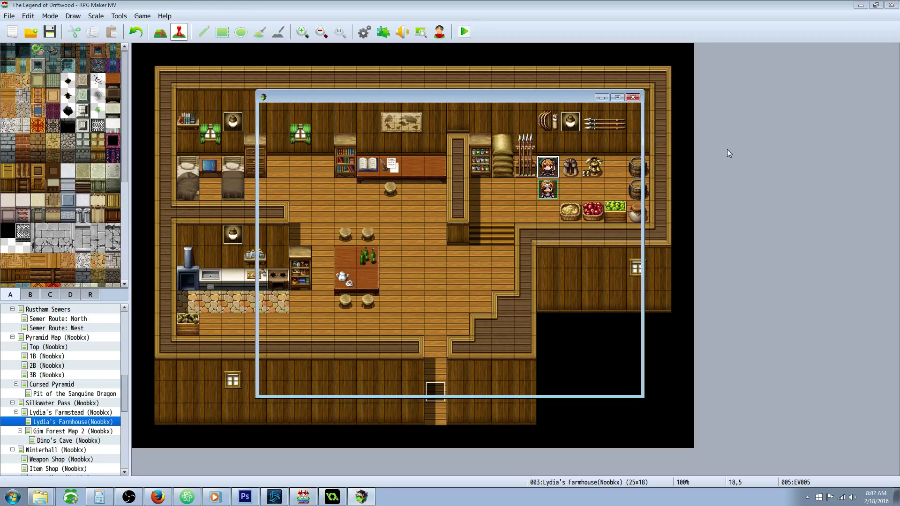
pyautogui.click(726, 75)
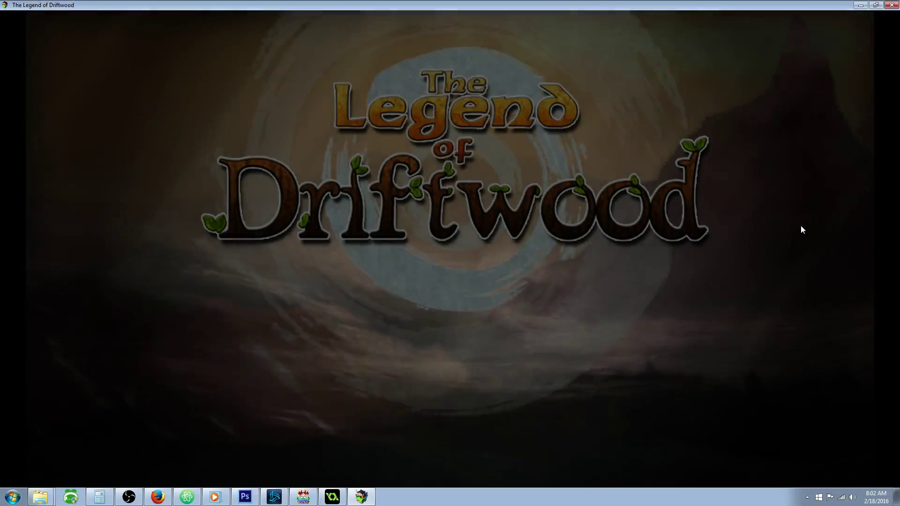
pyautogui.press('Return')
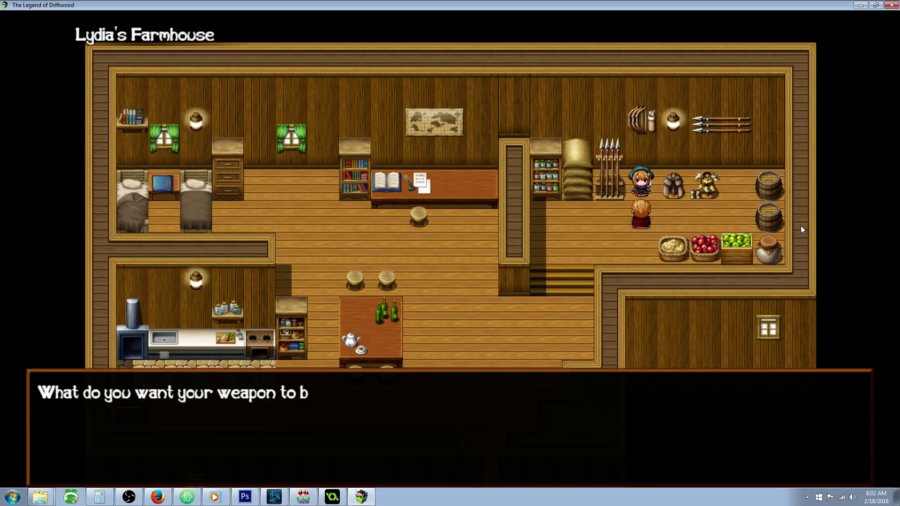
pyautogui.press('Return')
# Enter a short test name for the weapon on the in-game letter grid and confirm it.
pyautogui.doubleClick(400, 289)
pyautogui.doubleClick(505, 271)
pyautogui.doubleClick(583, 289)
pyautogui.click(582, 289)
pyautogui.doubleClick(554, 361)
pyautogui.click(582, 408)
pyautogui.click(577, 407)
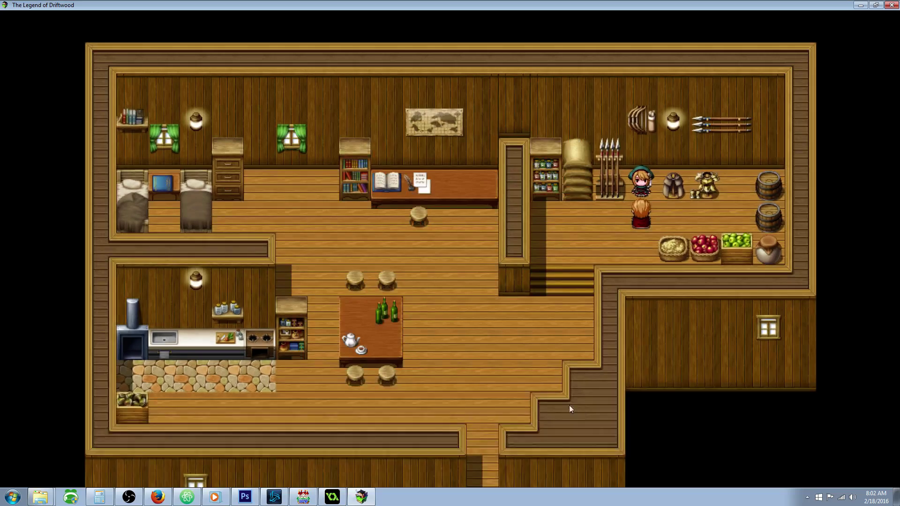
# Choose Fire as the weapon's element and bring up the weapon list in the item menu.
pyautogui.press('Return')
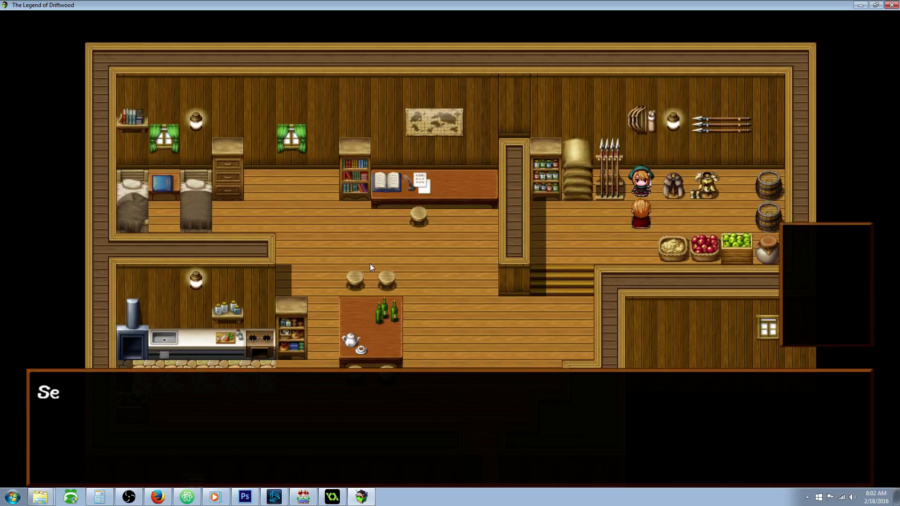
pyautogui.press('Return')
pyautogui.press('Escape')
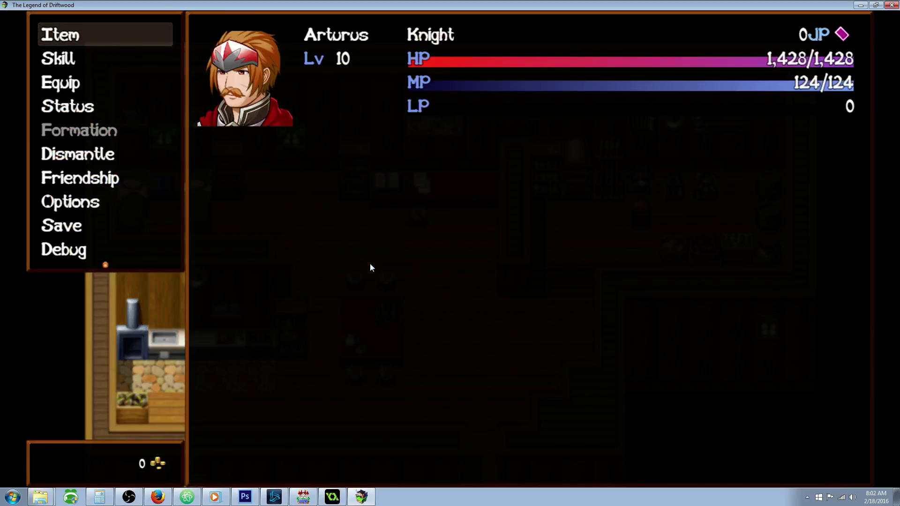
pyautogui.press('Return')
pyautogui.press('Down')
pyautogui.press('Return')
# Apply only the Flaming Enchant to the sword and close the playtest.
pyautogui.press('Return')
pyautogui.press('Down')
pyautogui.press('Return')
pyautogui.press('Return')
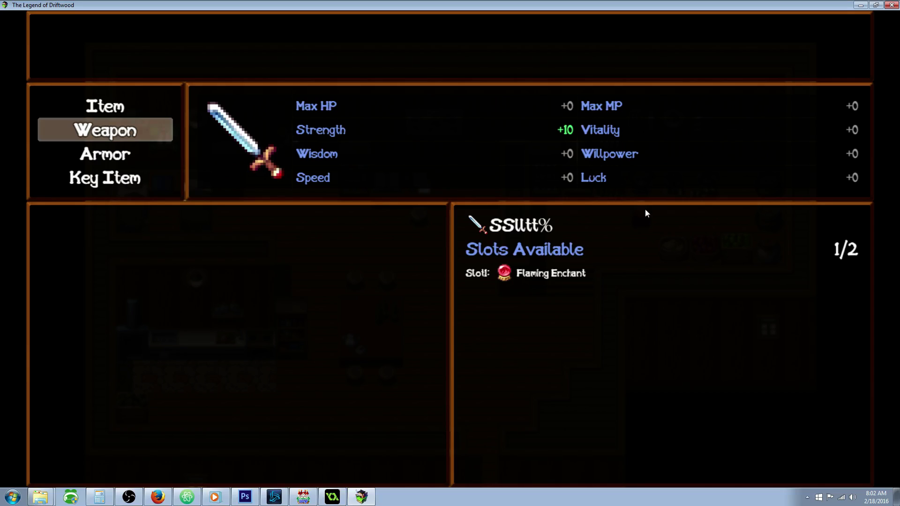
pyautogui.click(890, 5)
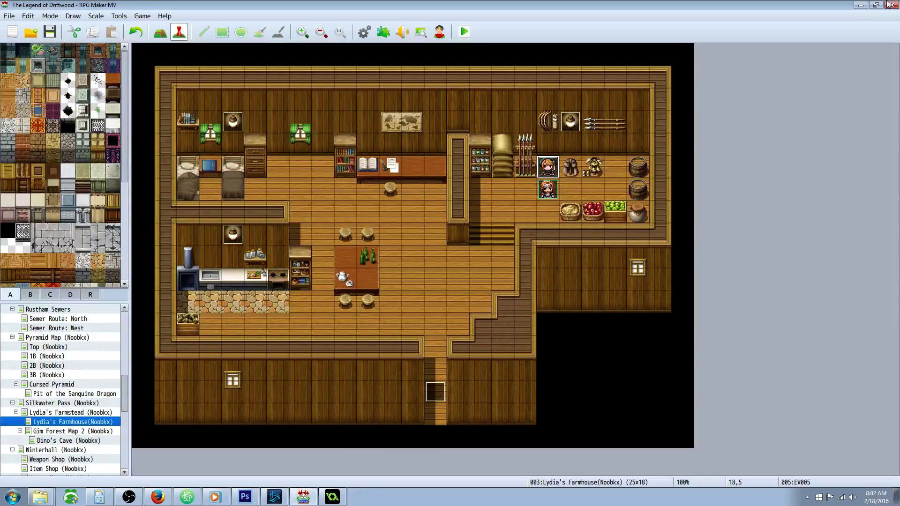